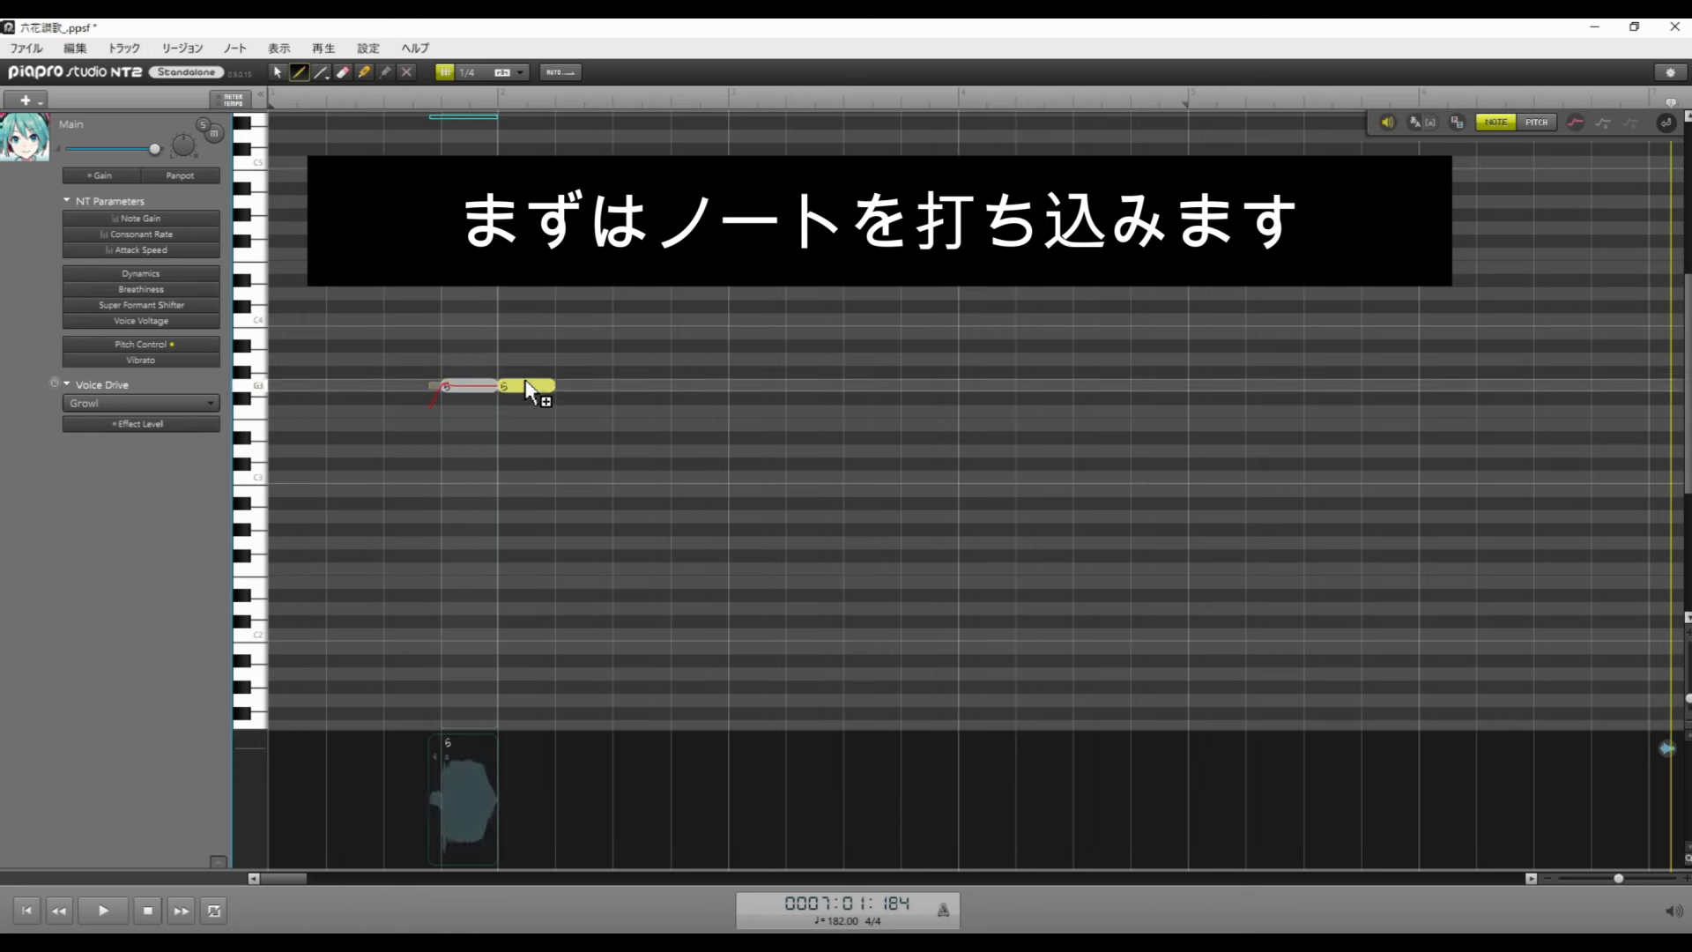
- Draw the melody on the piano roll as short 1/4 notes between D3 and B3, with longer held G3 notes ending the phrases
left_click(582, 451)
left_click(654, 359)
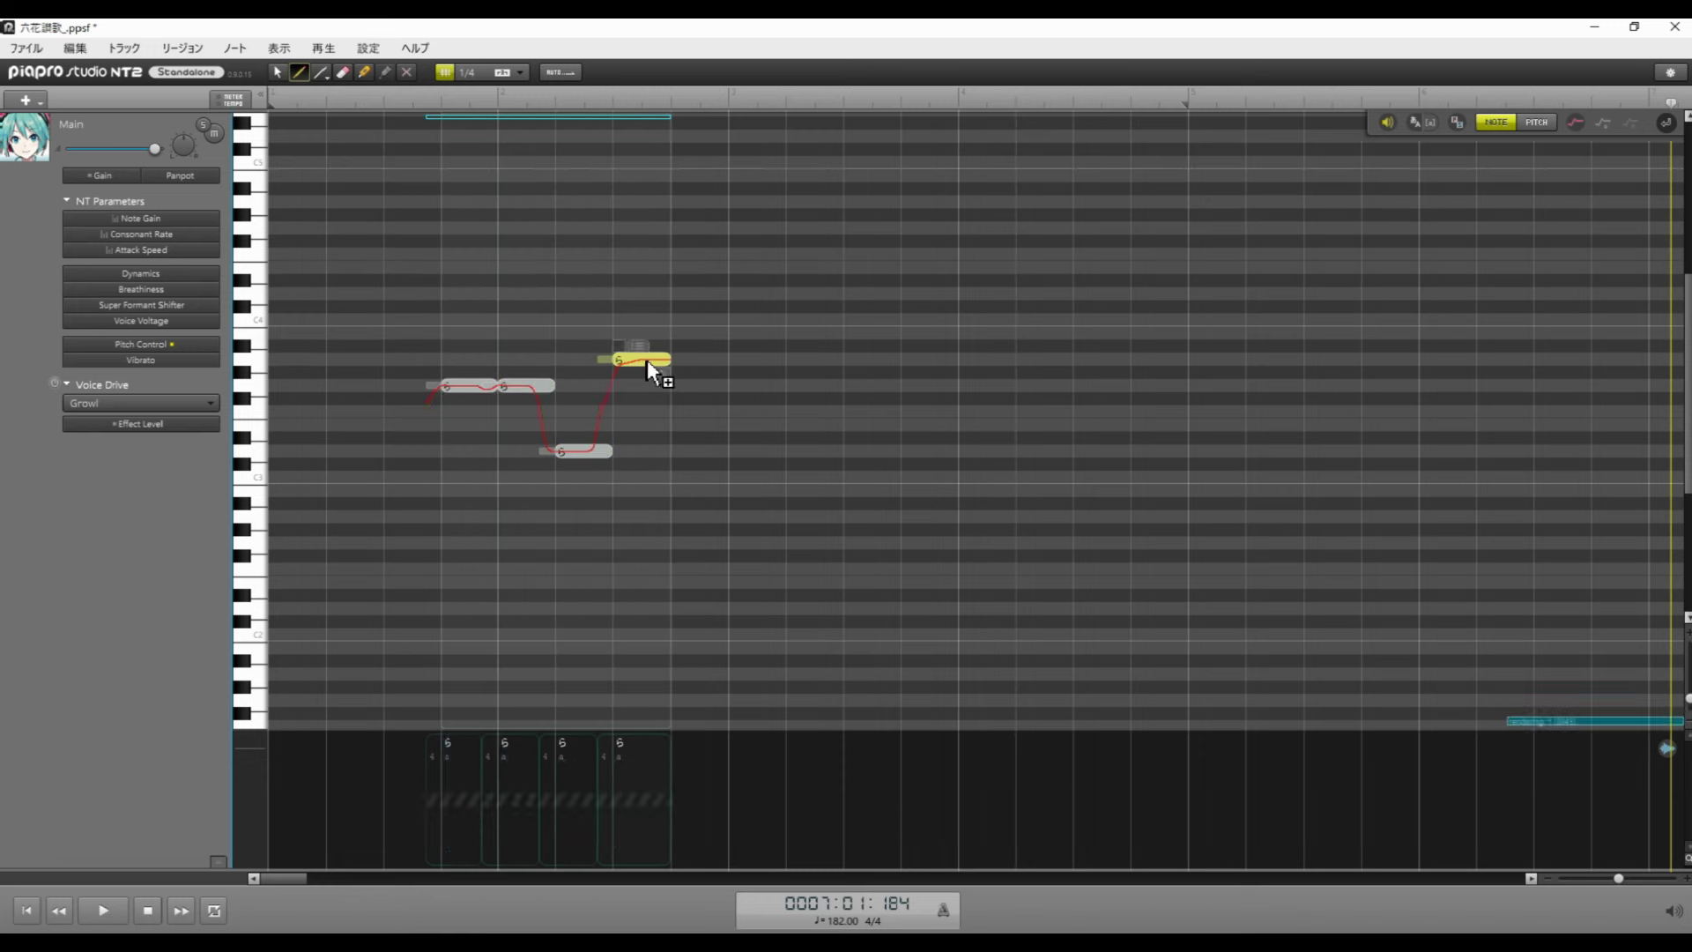
left_click(698, 385)
left_click_drag(884, 380, 910, 385)
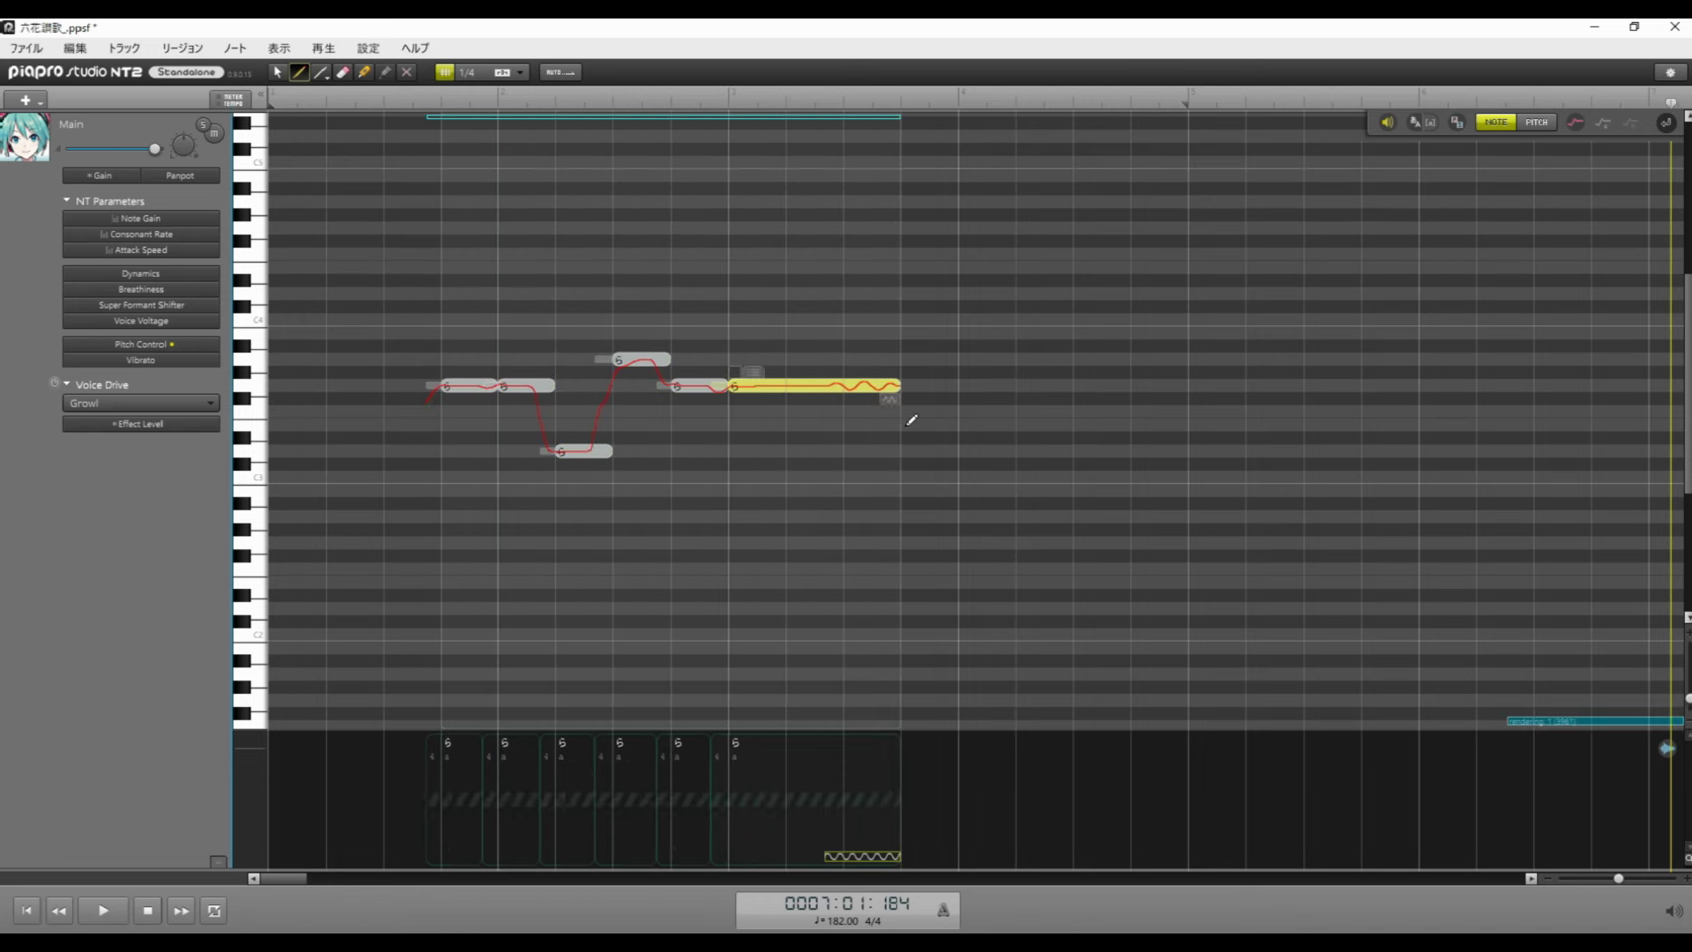
left_click_drag(922, 449, 960, 450)
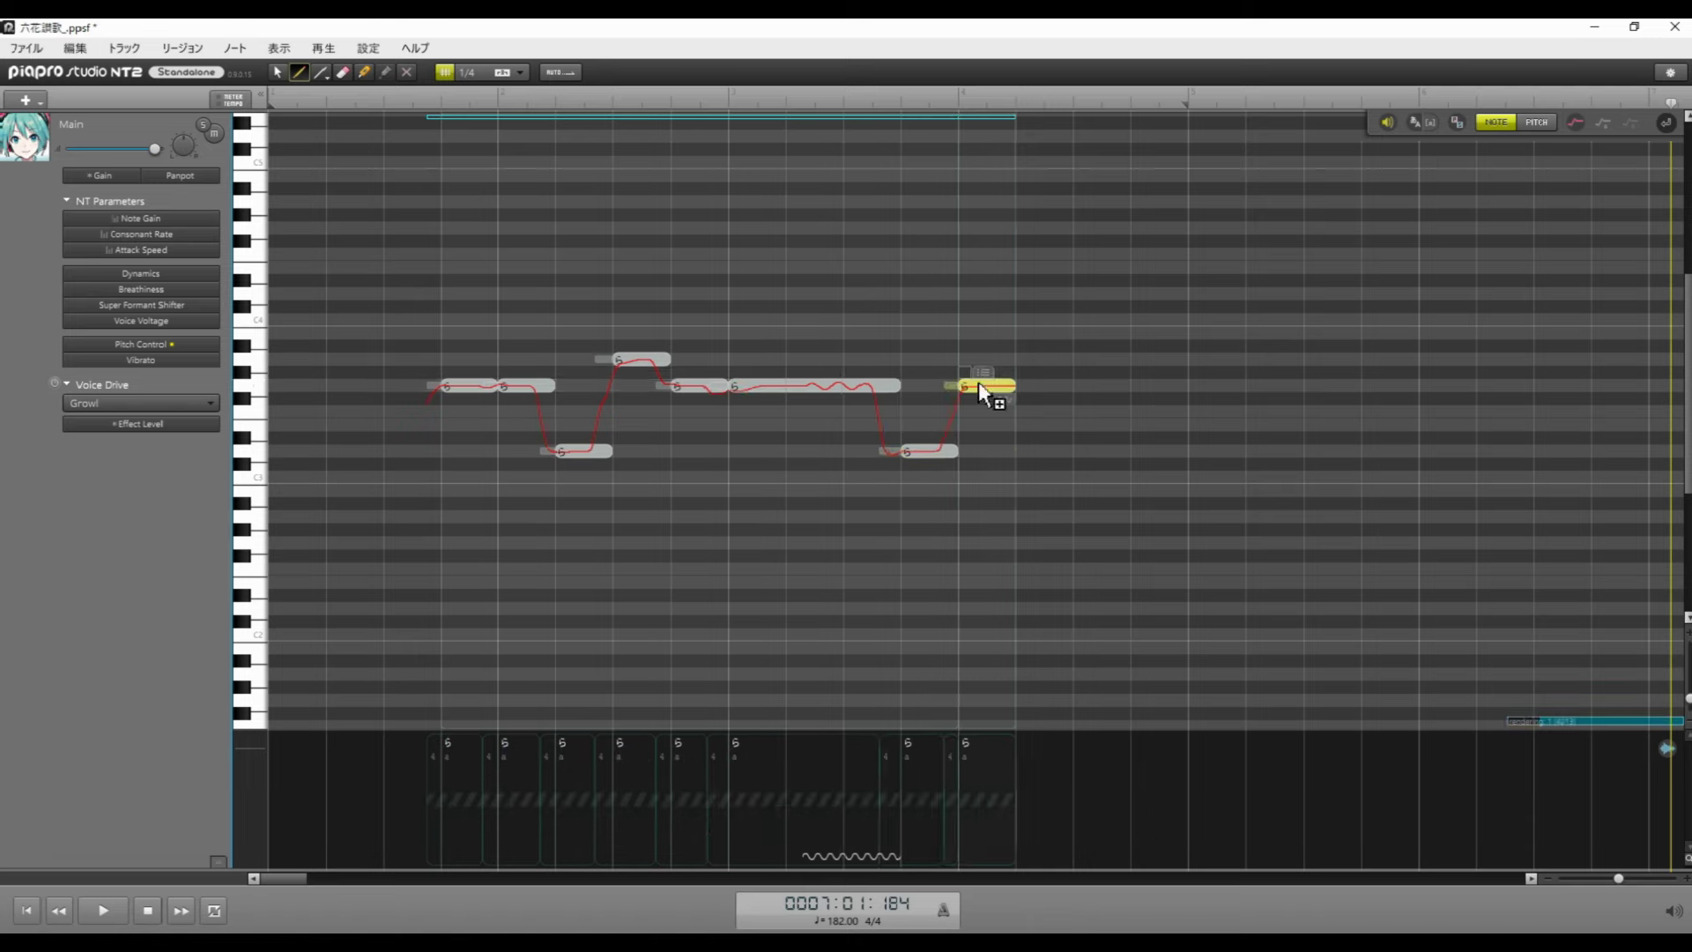
mouse_move(962, 359)
left_mouse_down()
mouse_move(1070, 385)
mouse_move(1186, 333)
left_mouse_up()
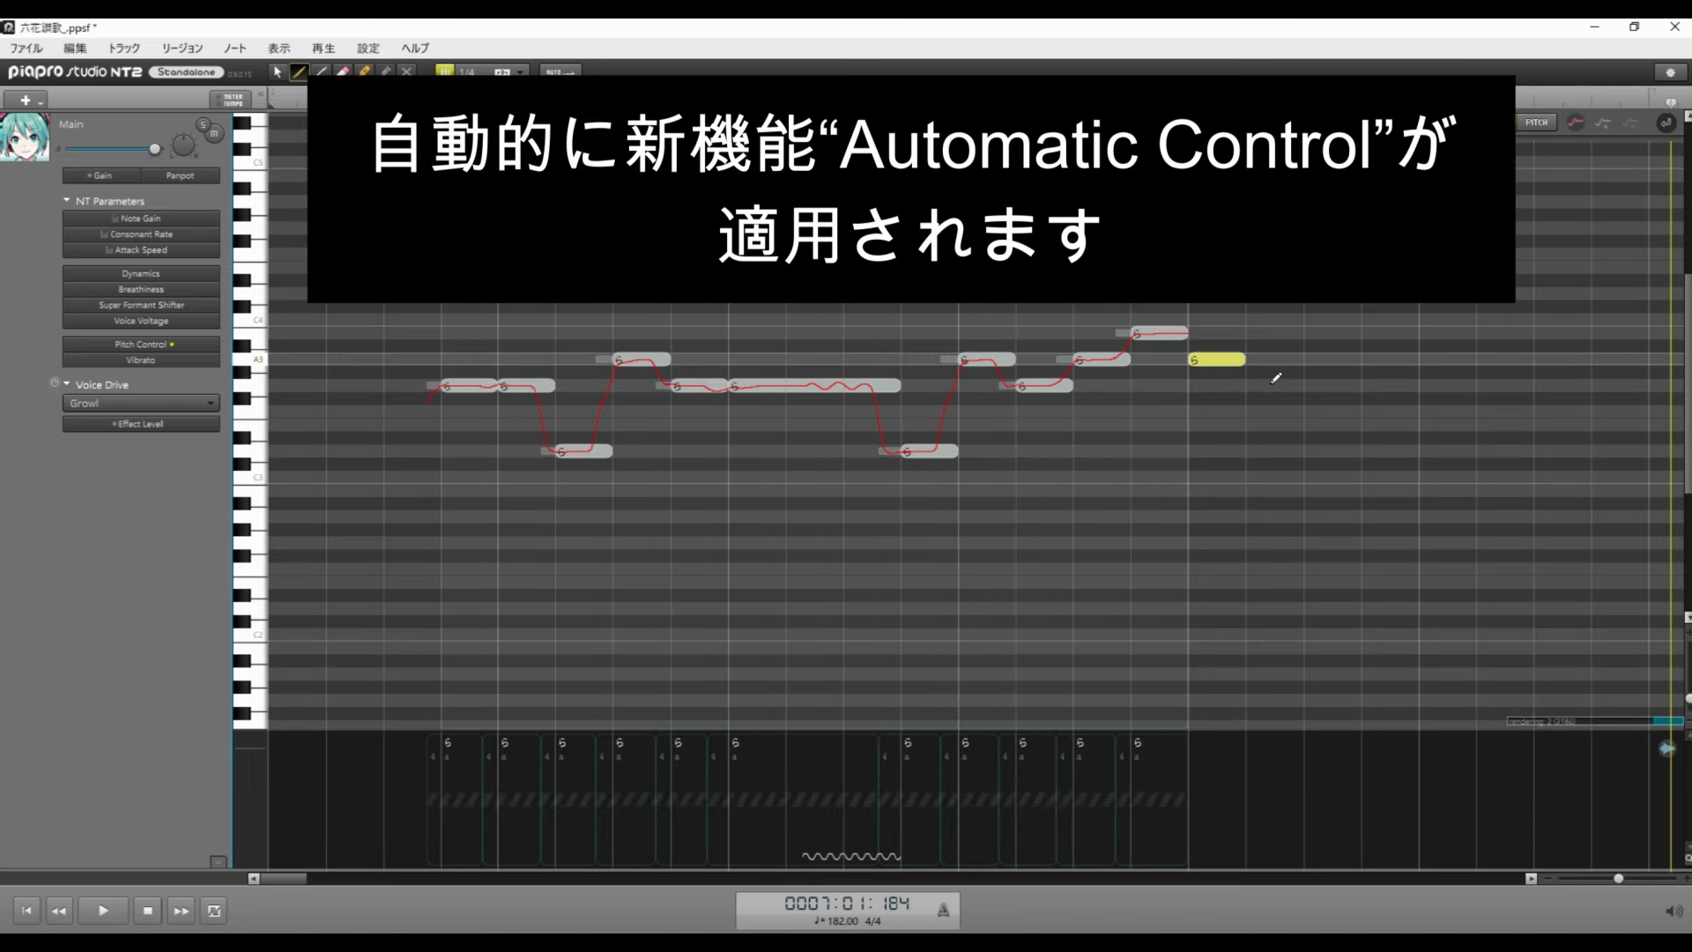
left_click_drag(1248, 386, 1416, 385)
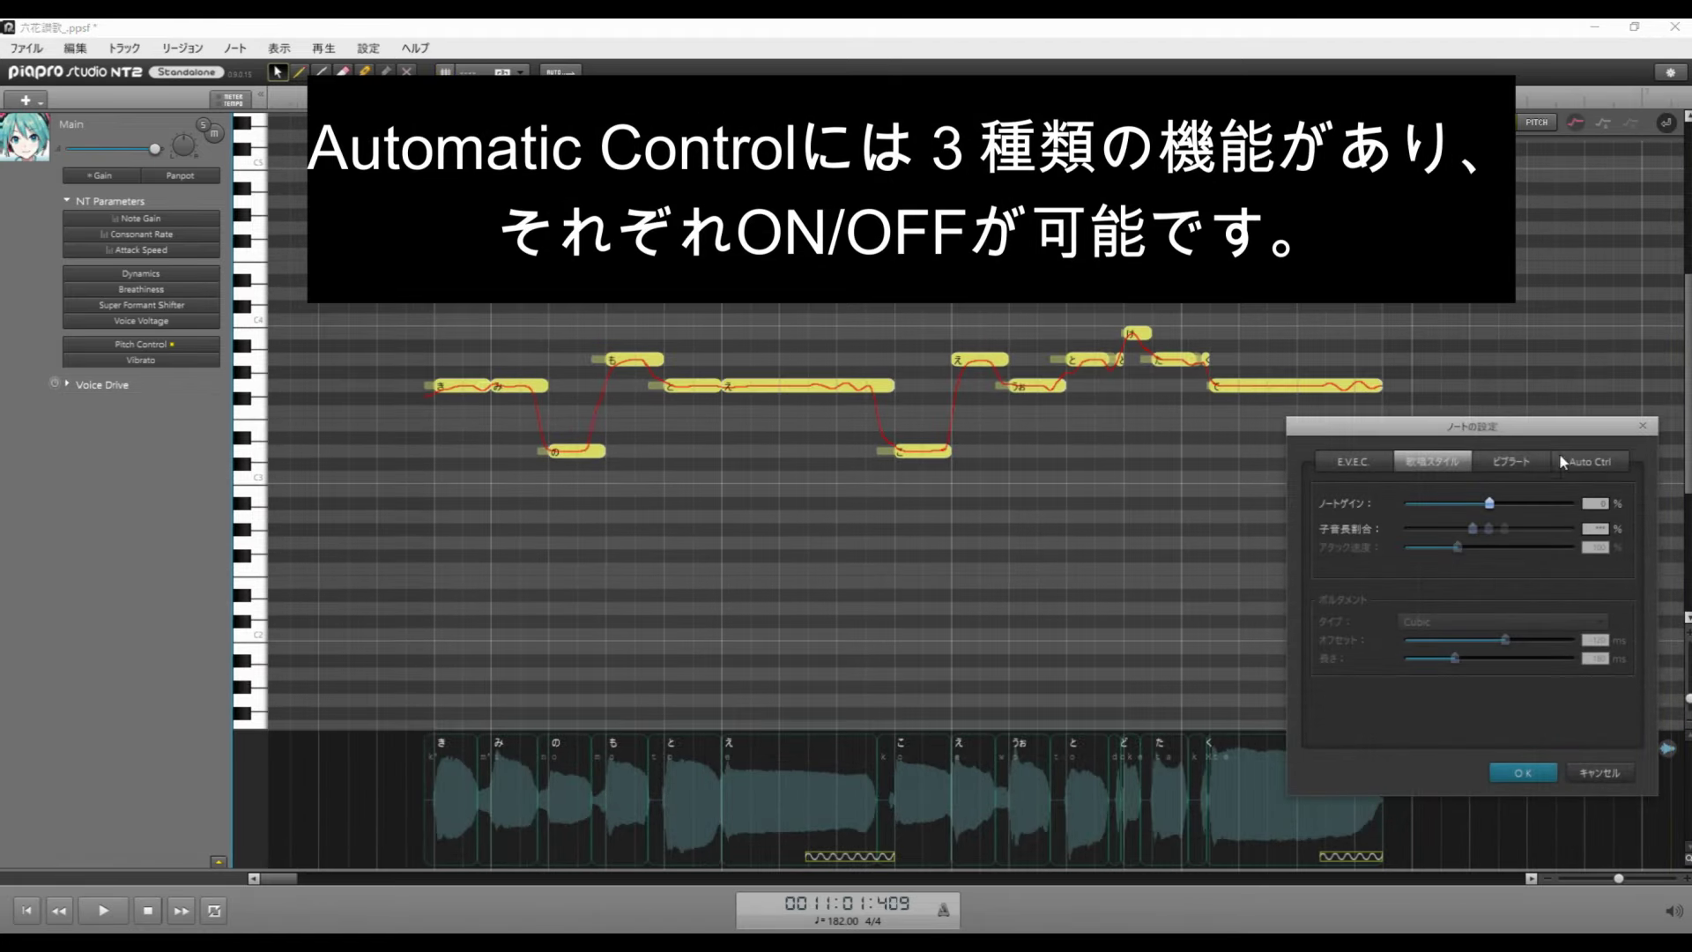
- Apply Automatic Control to the consonant length, pitch curve and vibrato of the selected notes, keeping the Basic vibrato type
left_click(1561, 460)
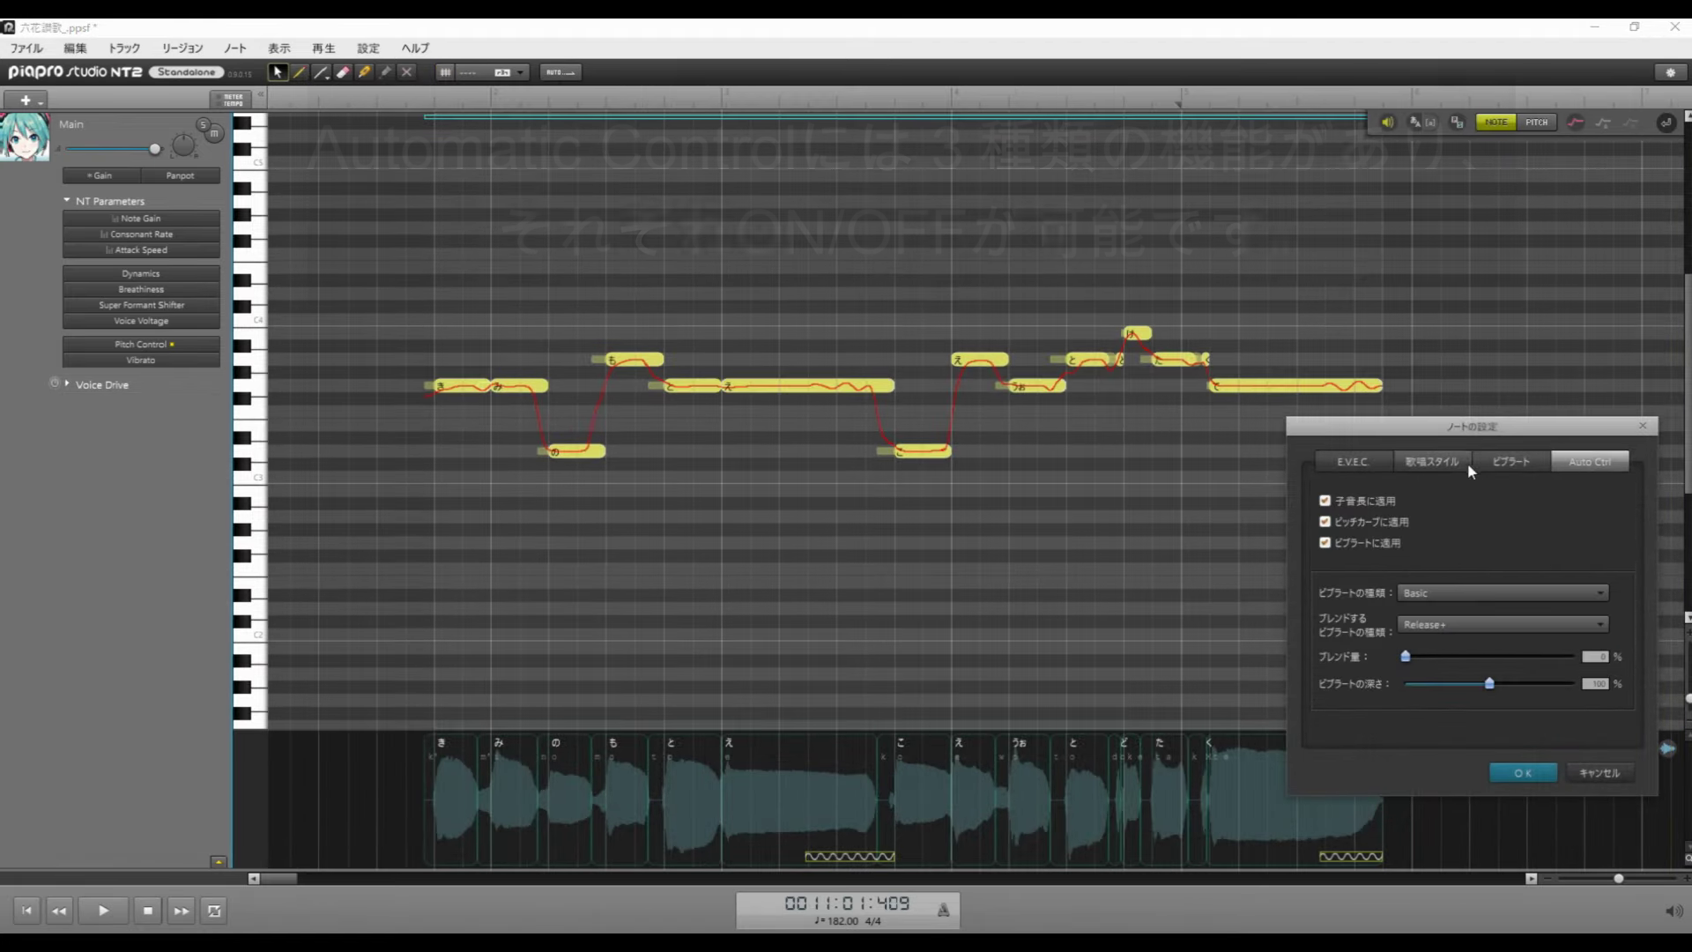
left_click_drag(1466, 431, 1360, 430)
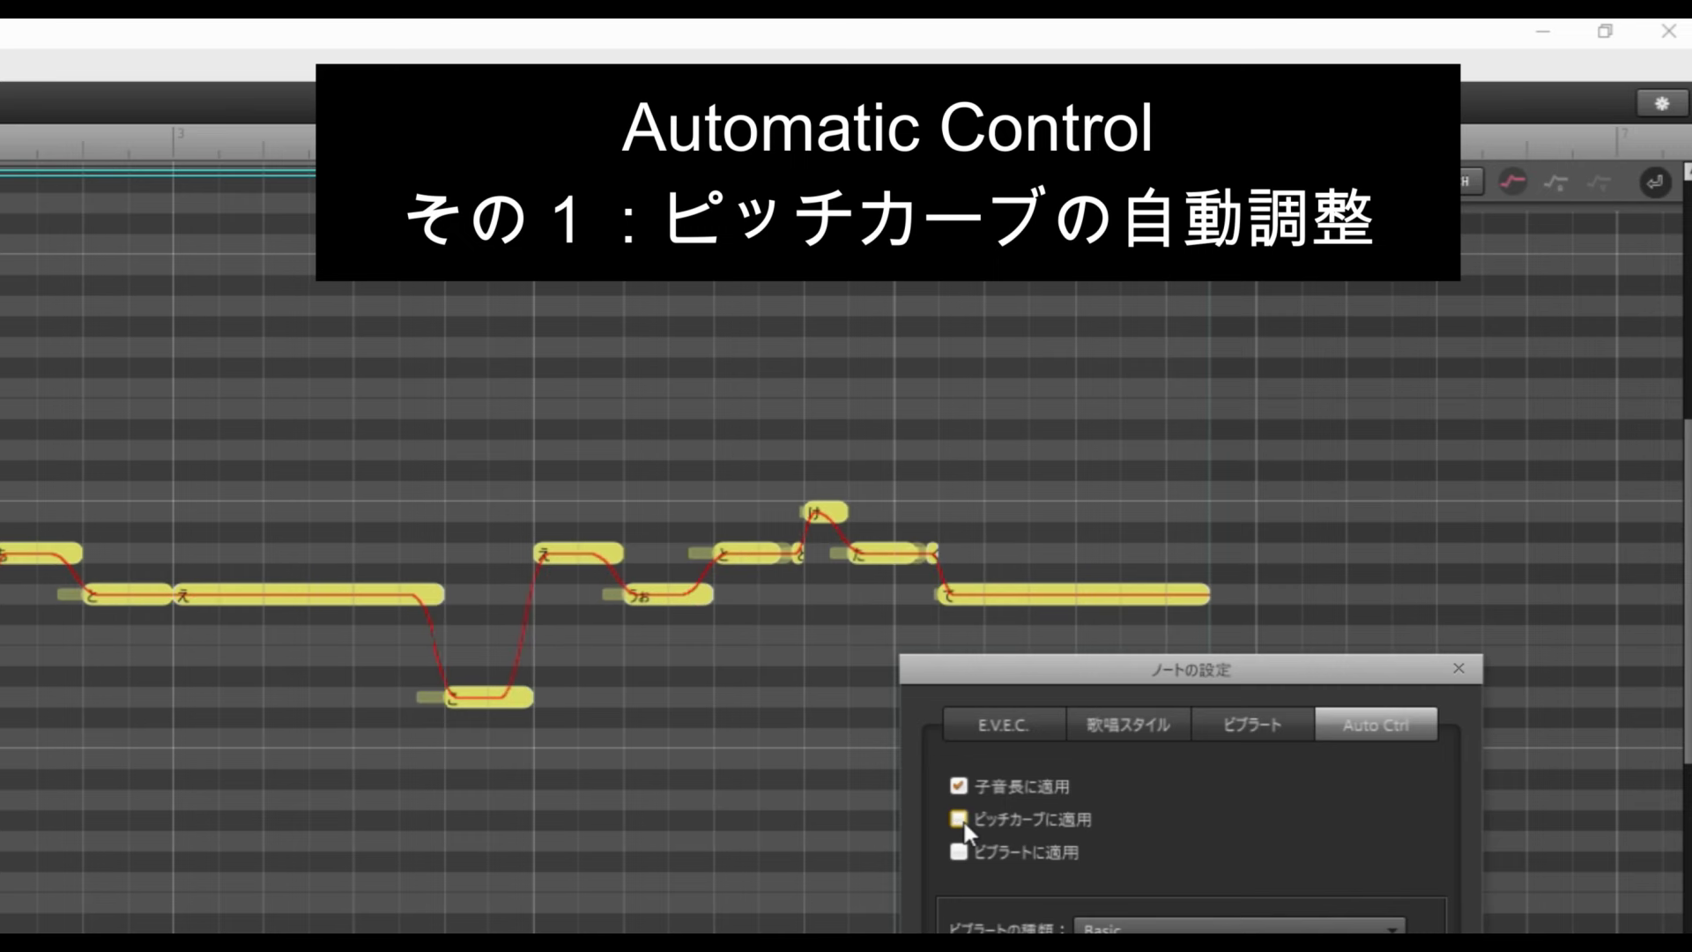
left_click(959, 820)
left_click(958, 787)
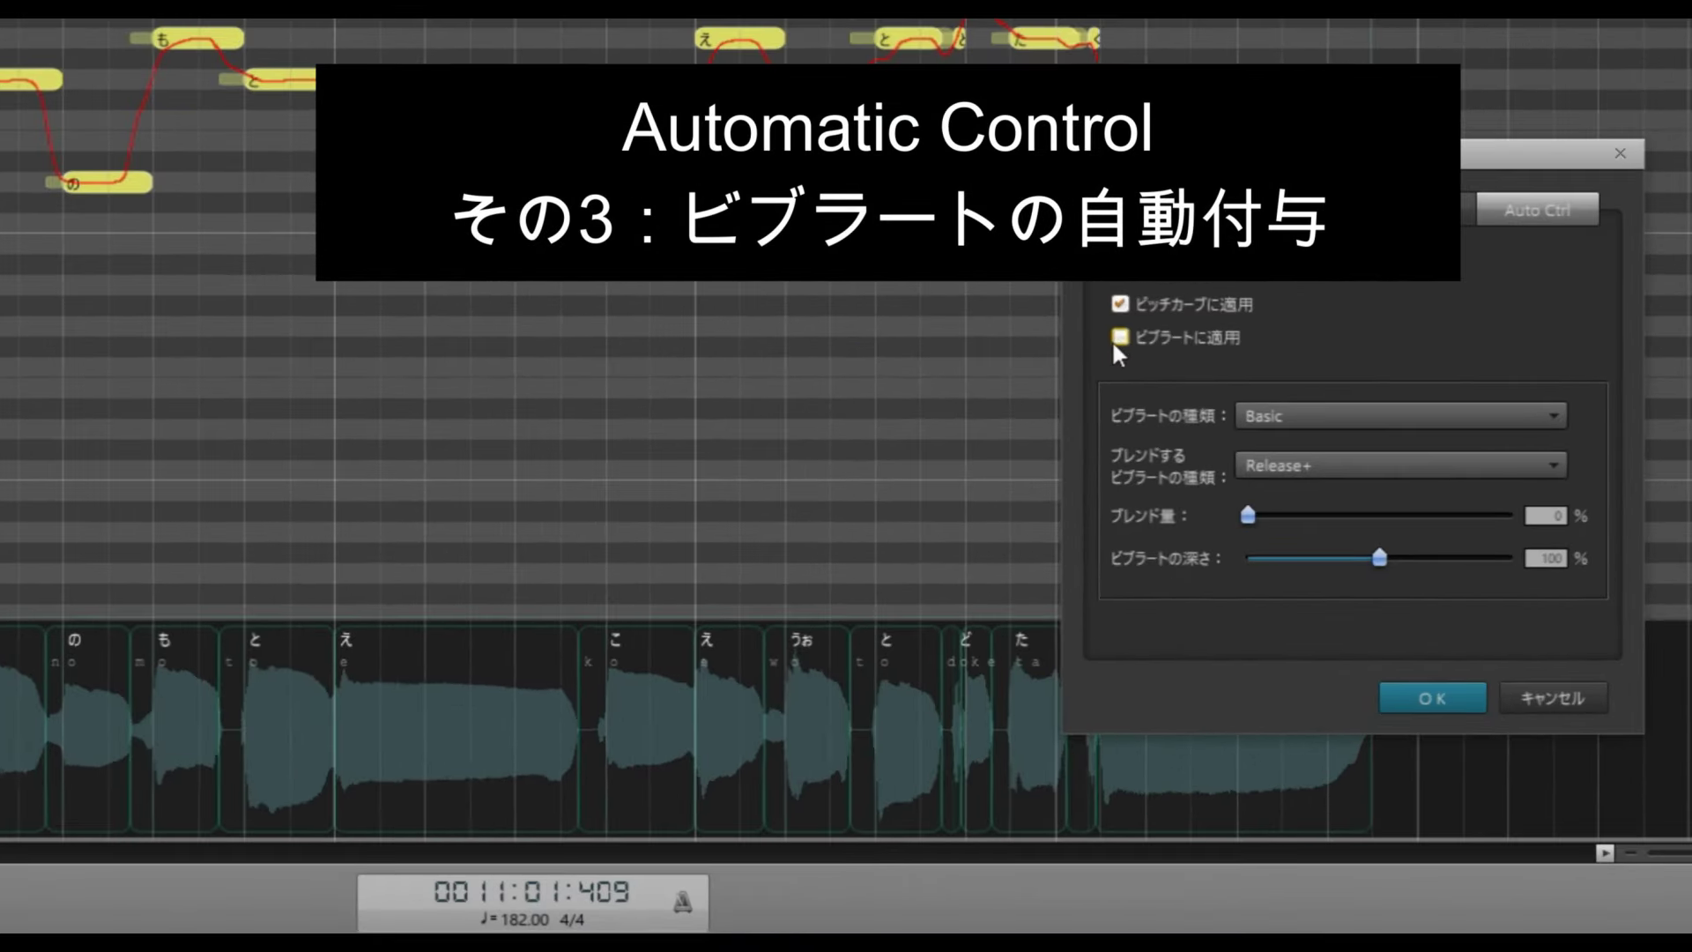
left_click(1222, 550)
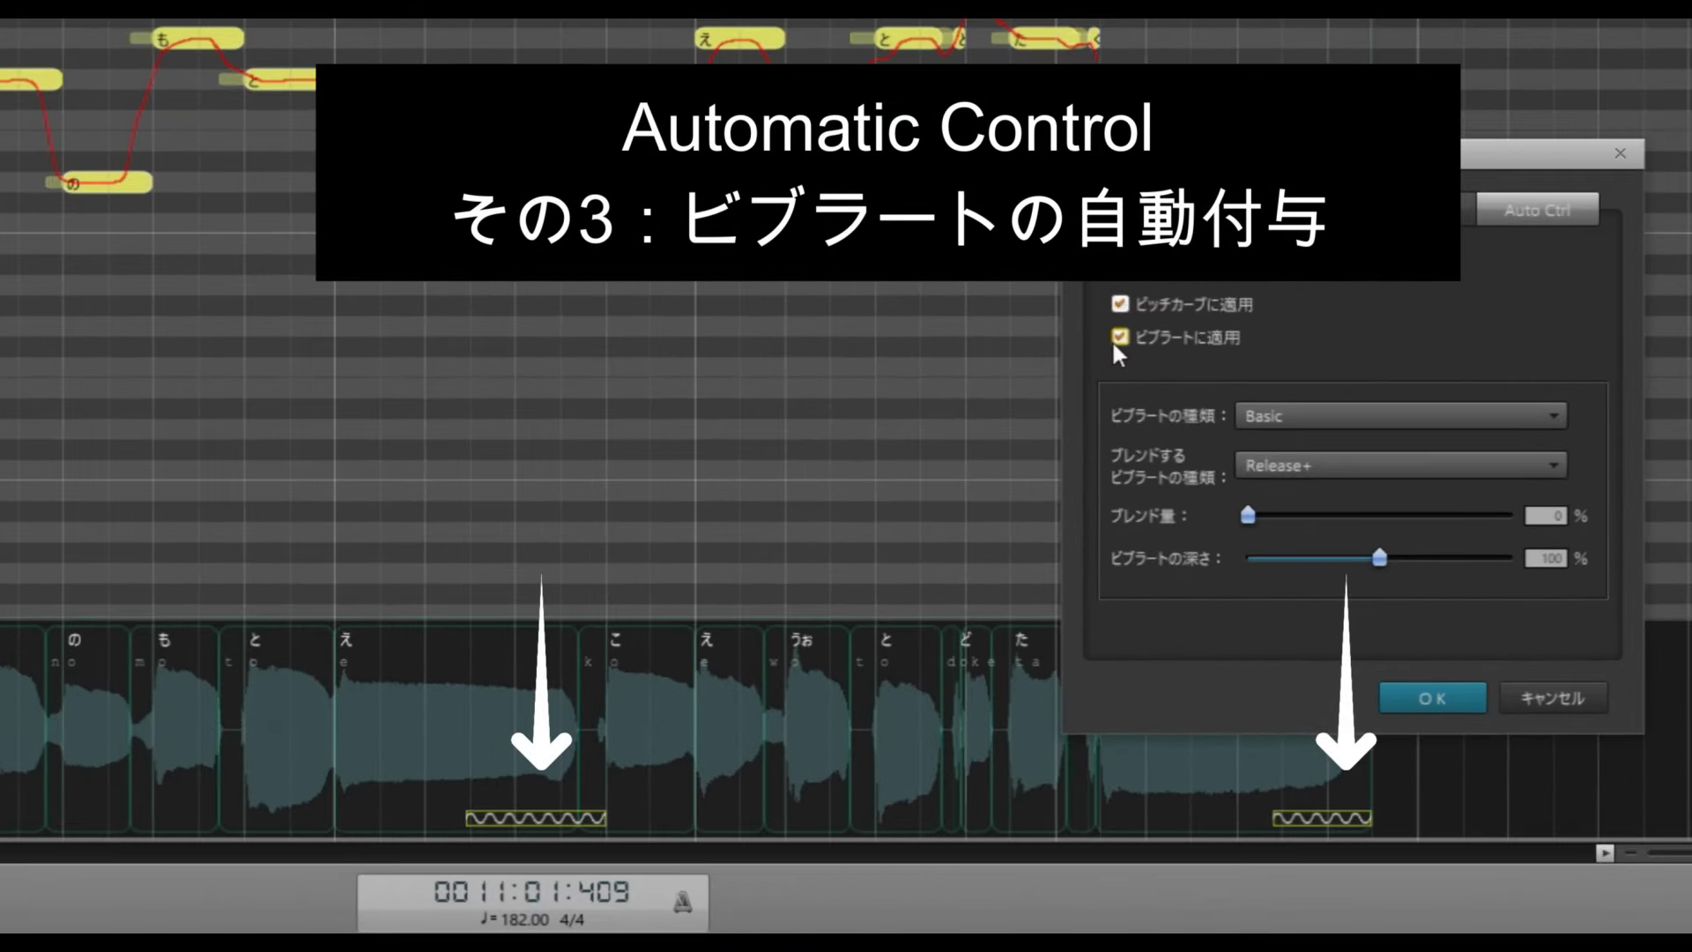
left_click(1436, 689)
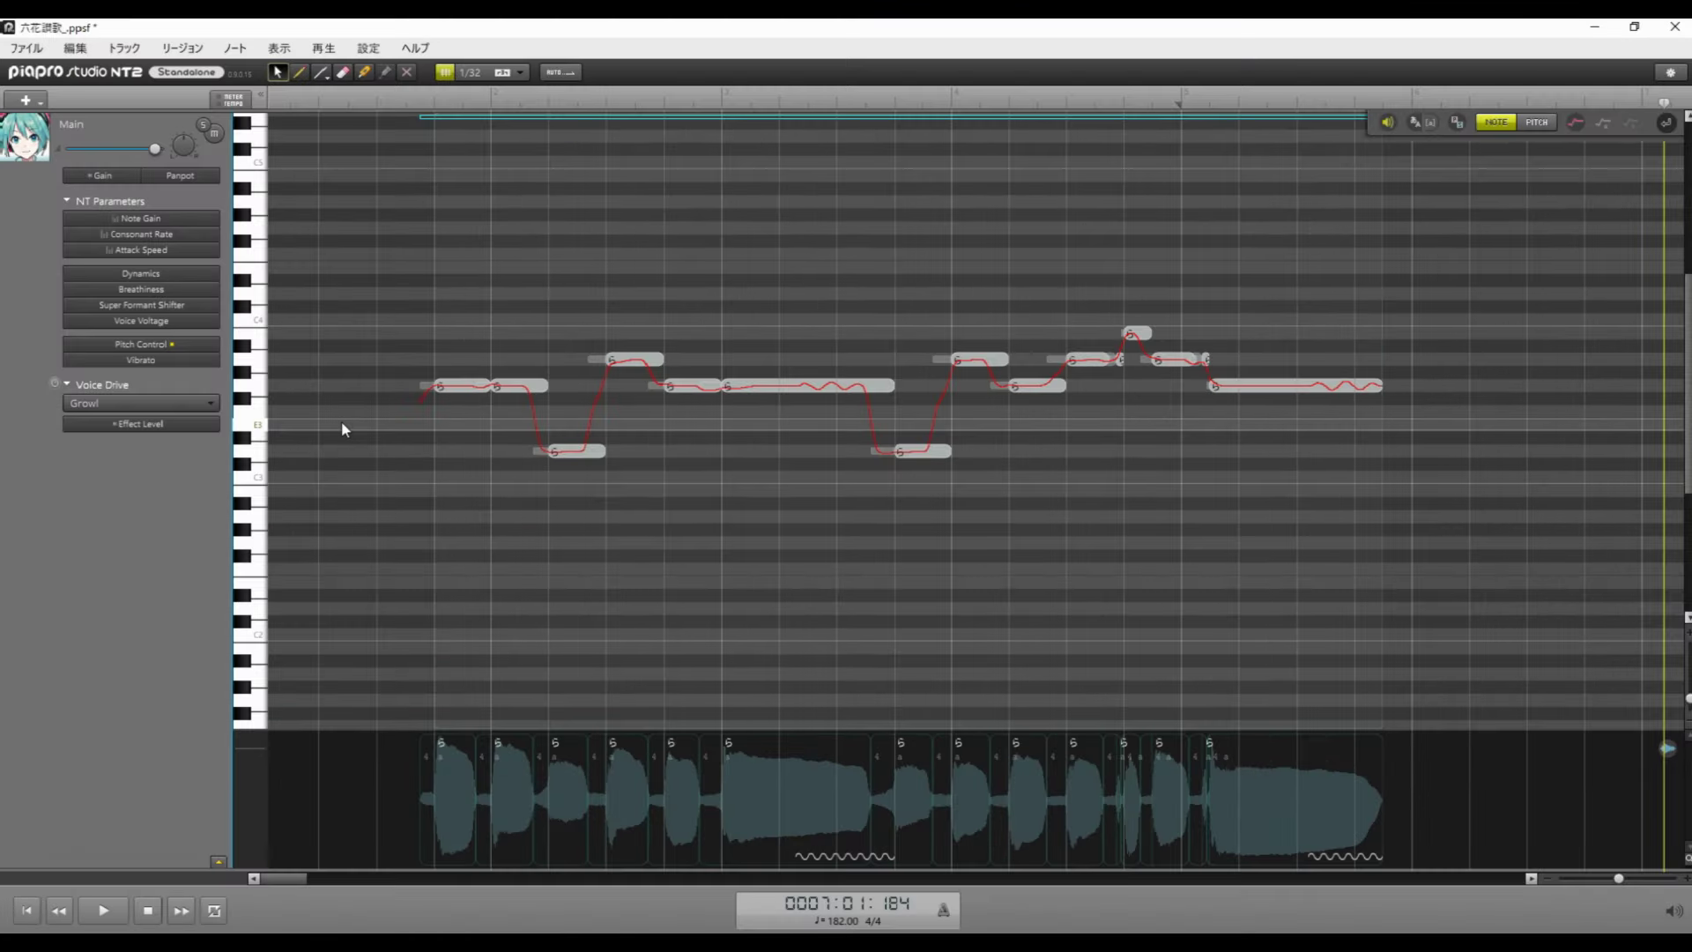
- Play back the melody without lyrics to hear it with Automatic Control
key("space")
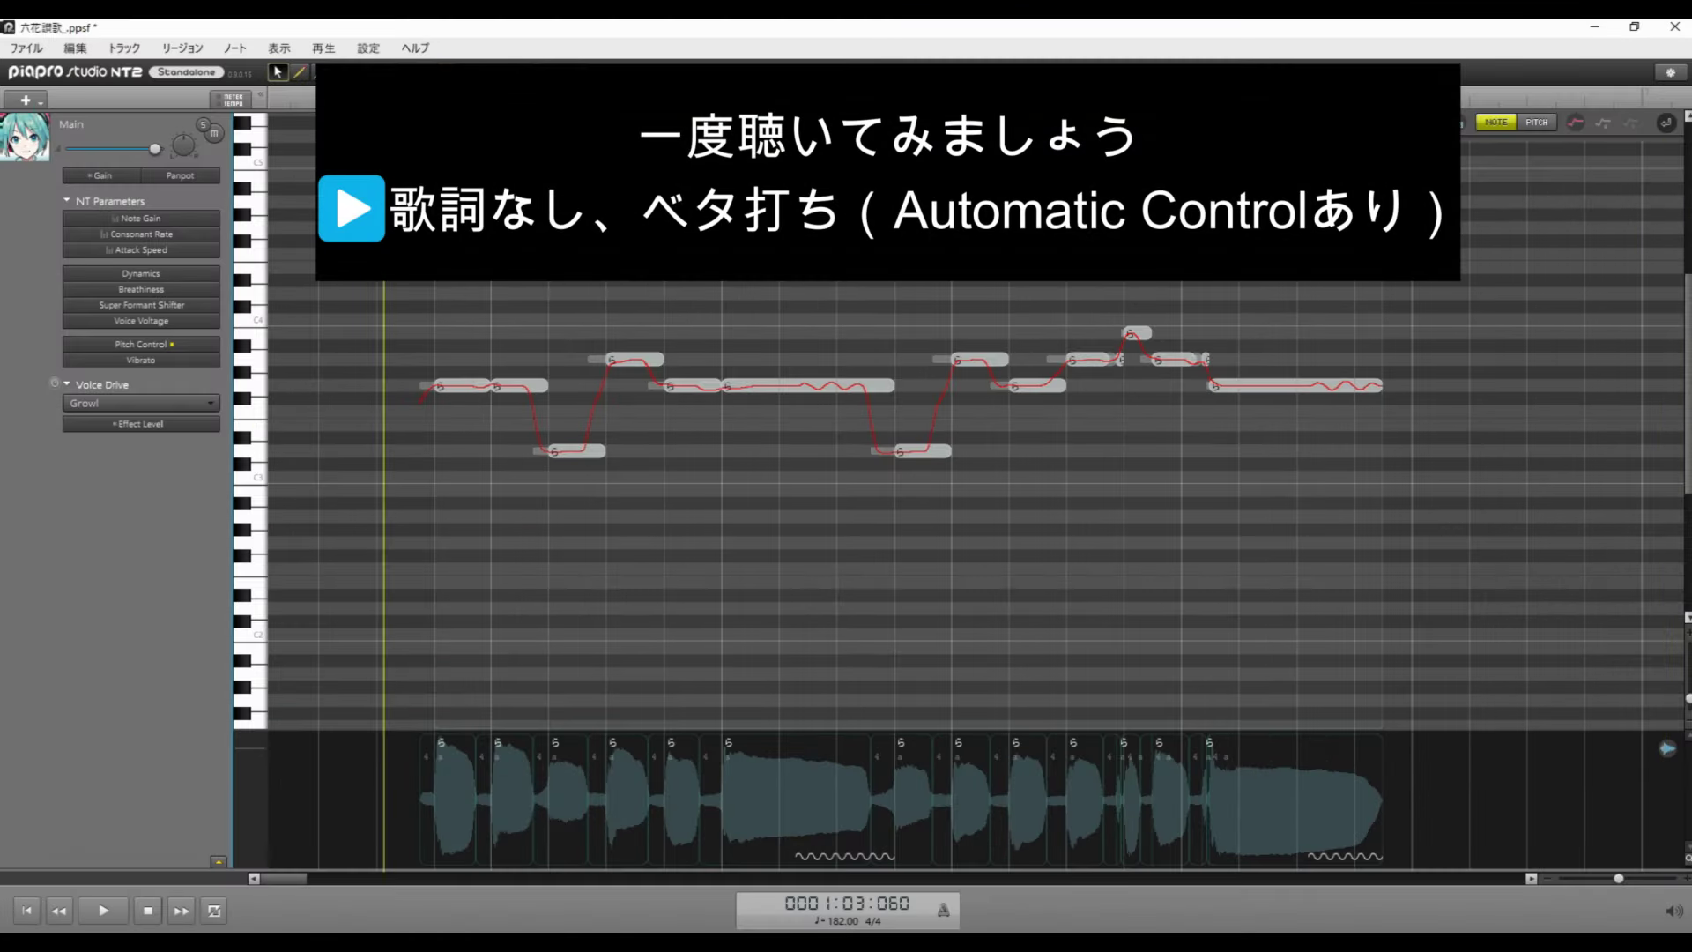
key("space")
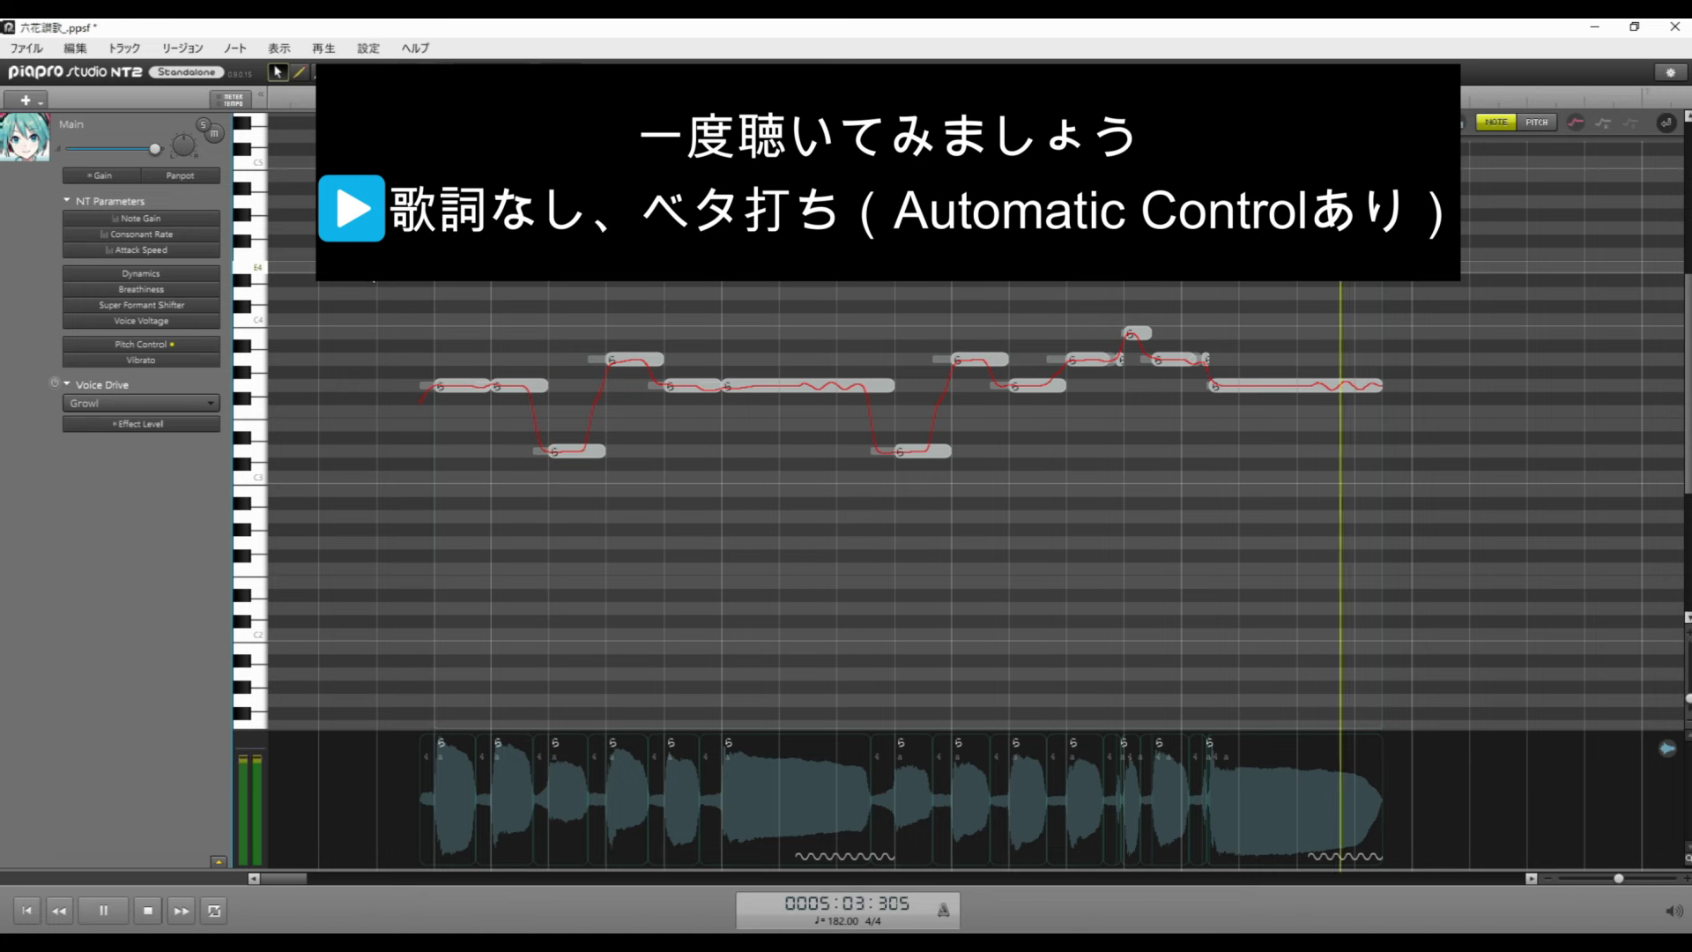
key("space")
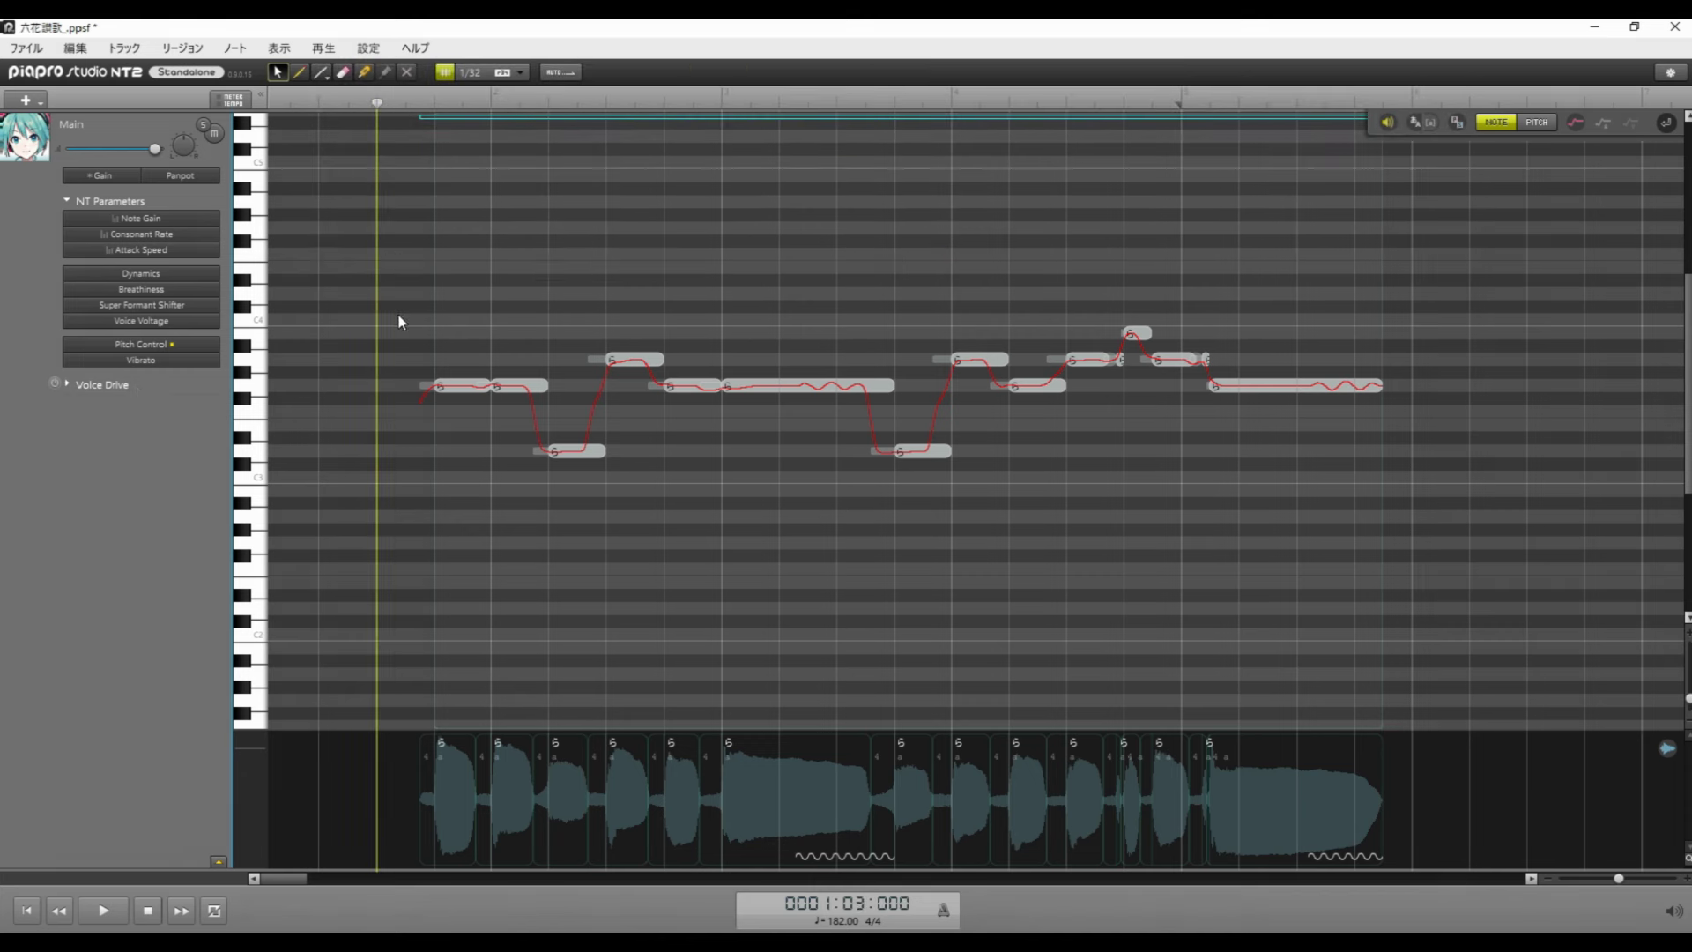
- Enter the lyrics きみのもとえこえうぉとどけたくて across the melody, starting from the first note
double_click(455, 388)
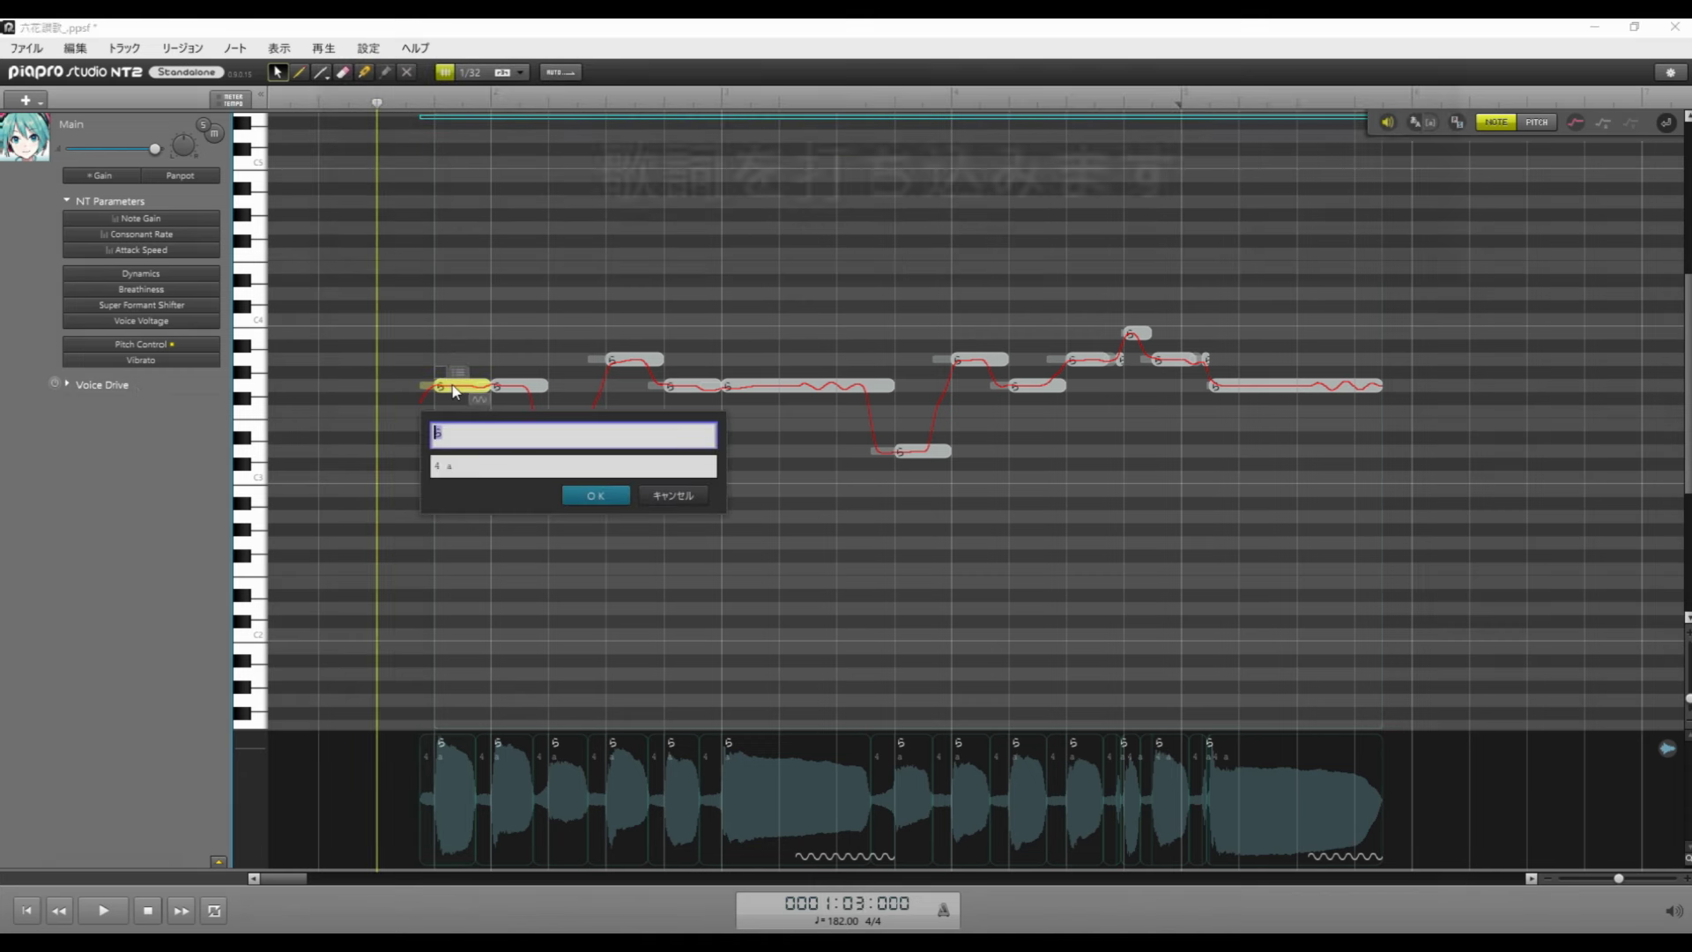
type("きみのもとえこえうおとどけたくて")
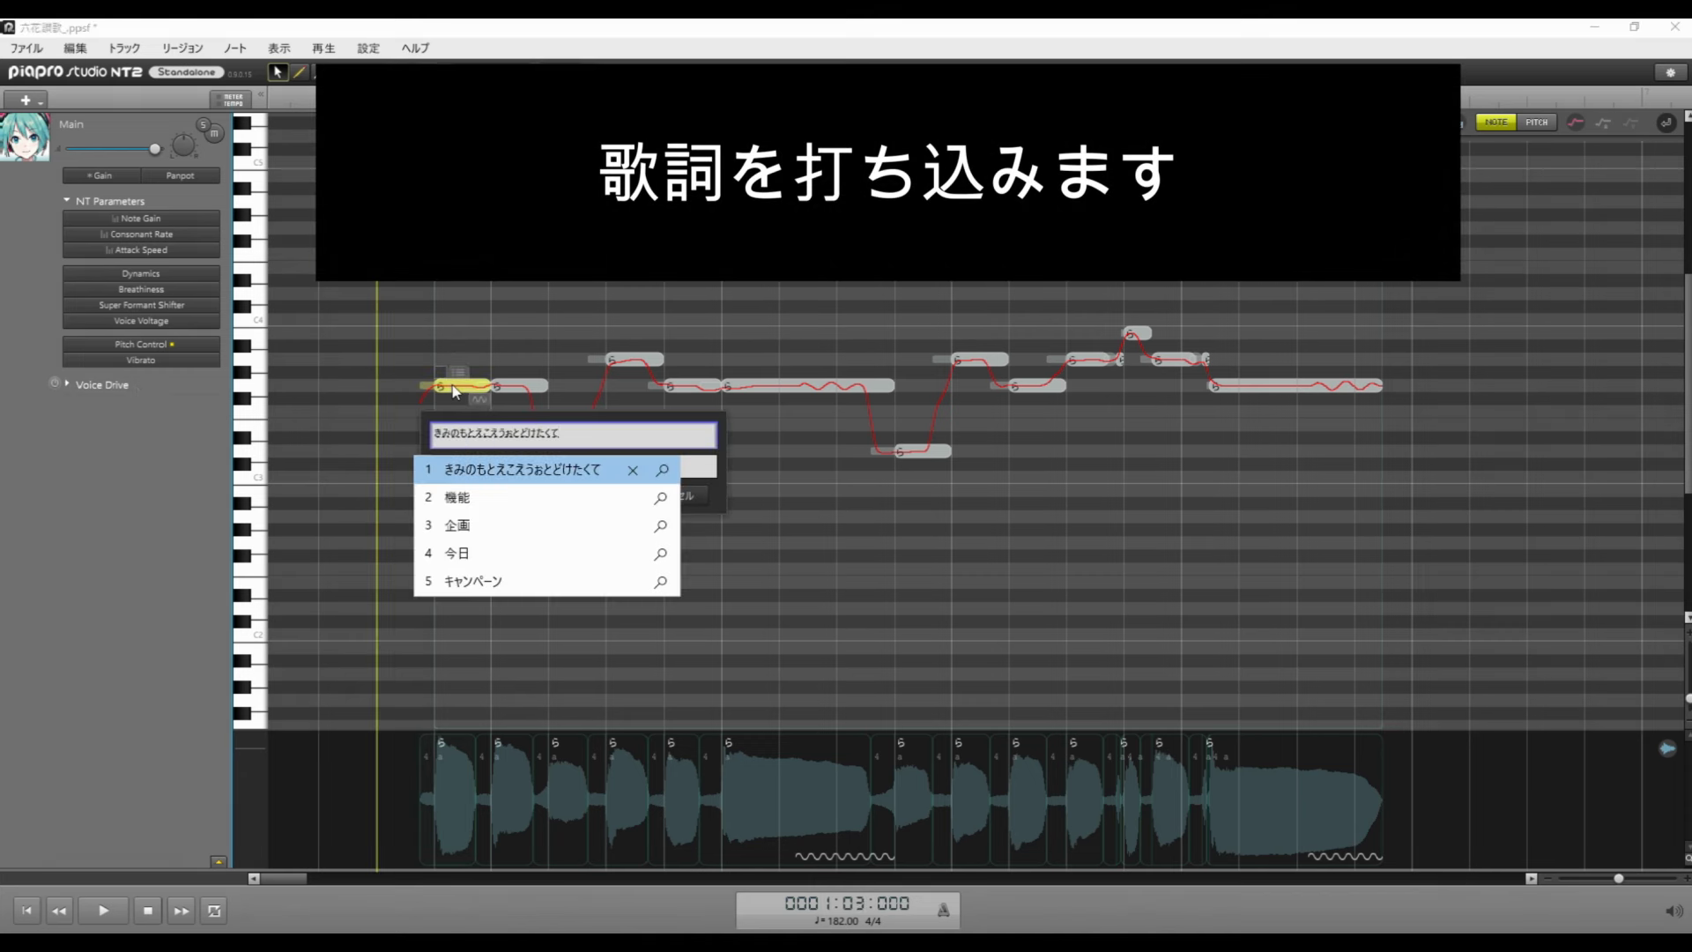
key("Return")
key("Return")
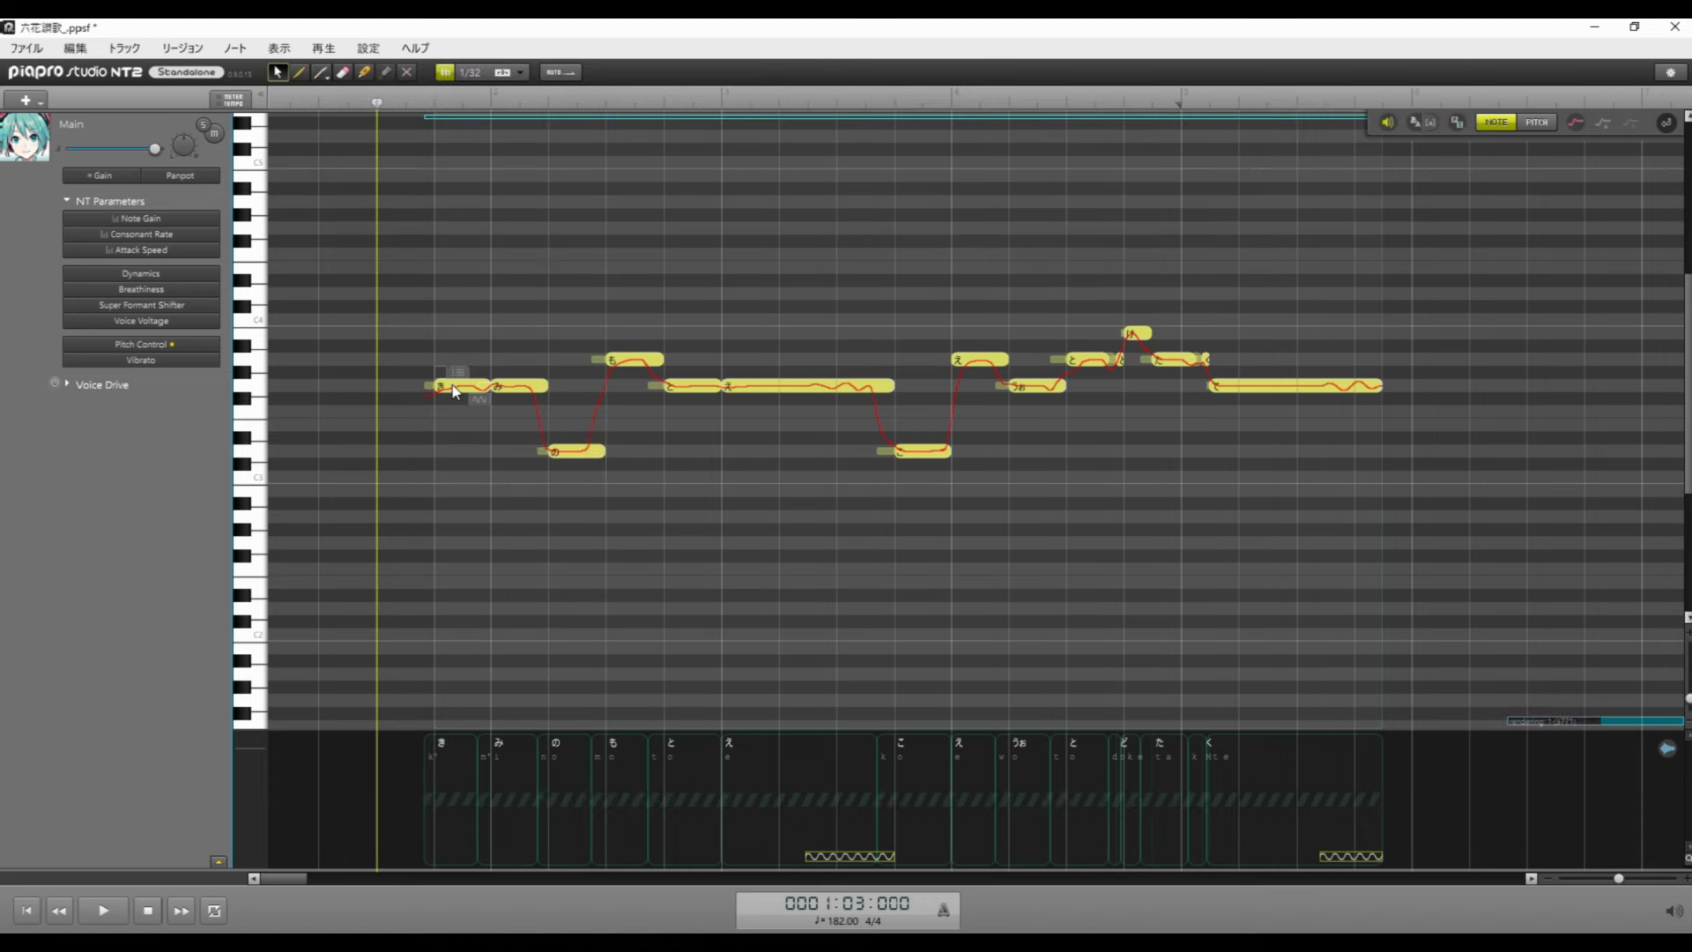
- Play back the phrase with its lyrics from just before the first note
left_click(305, 110)
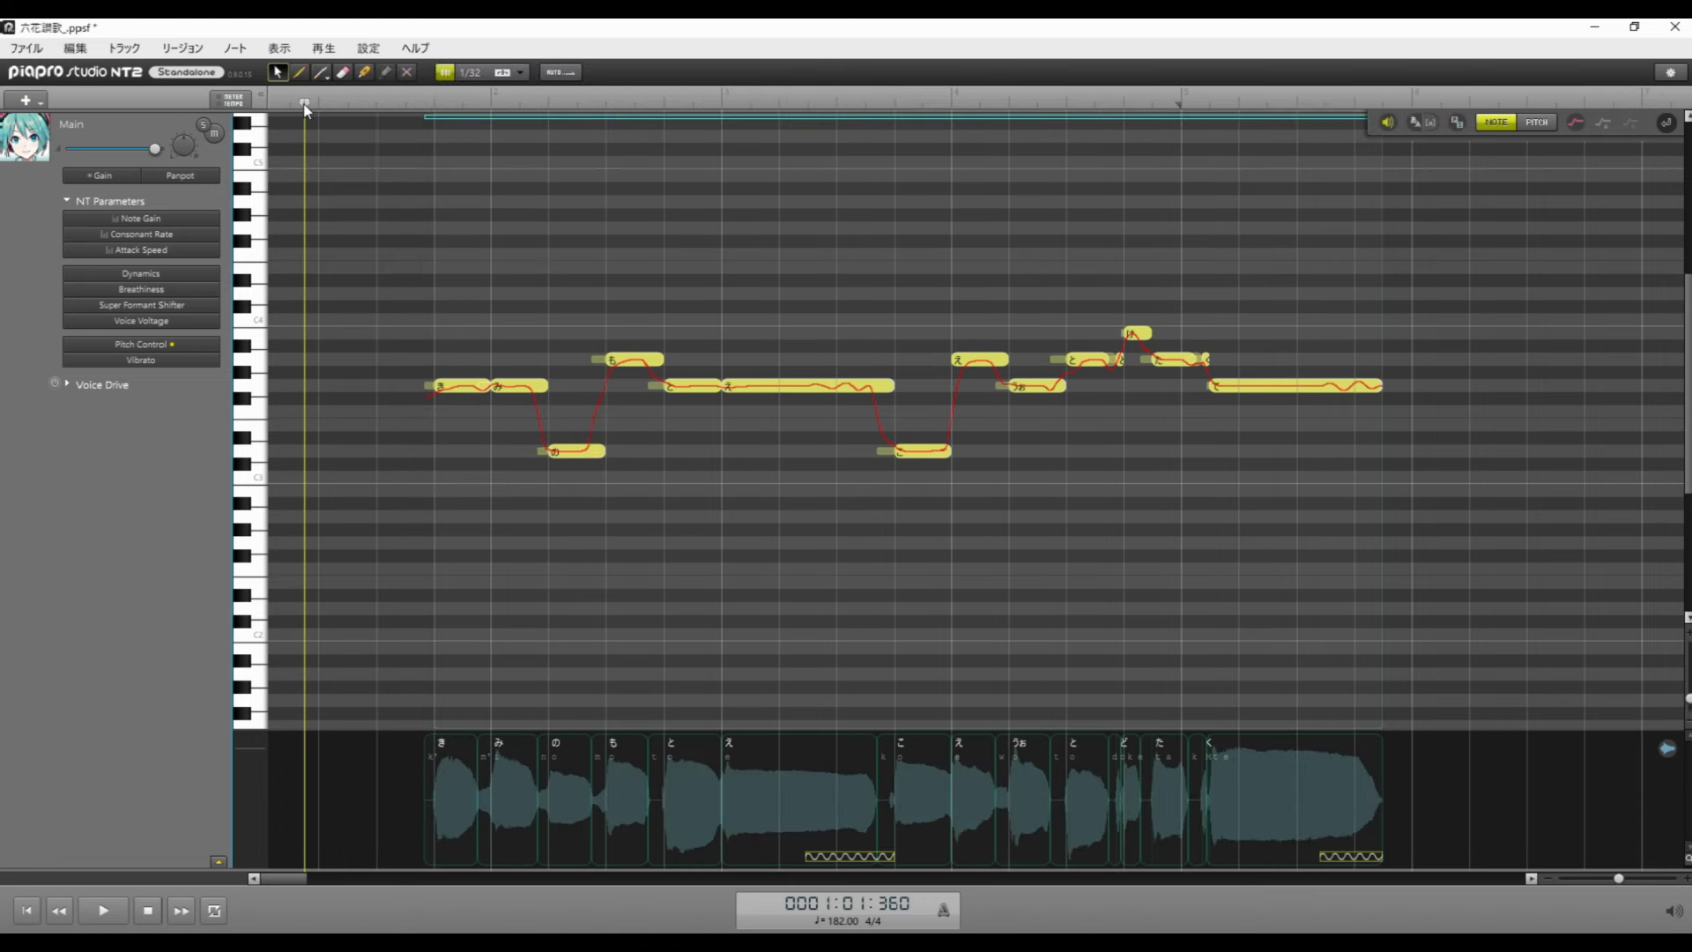
key("space")
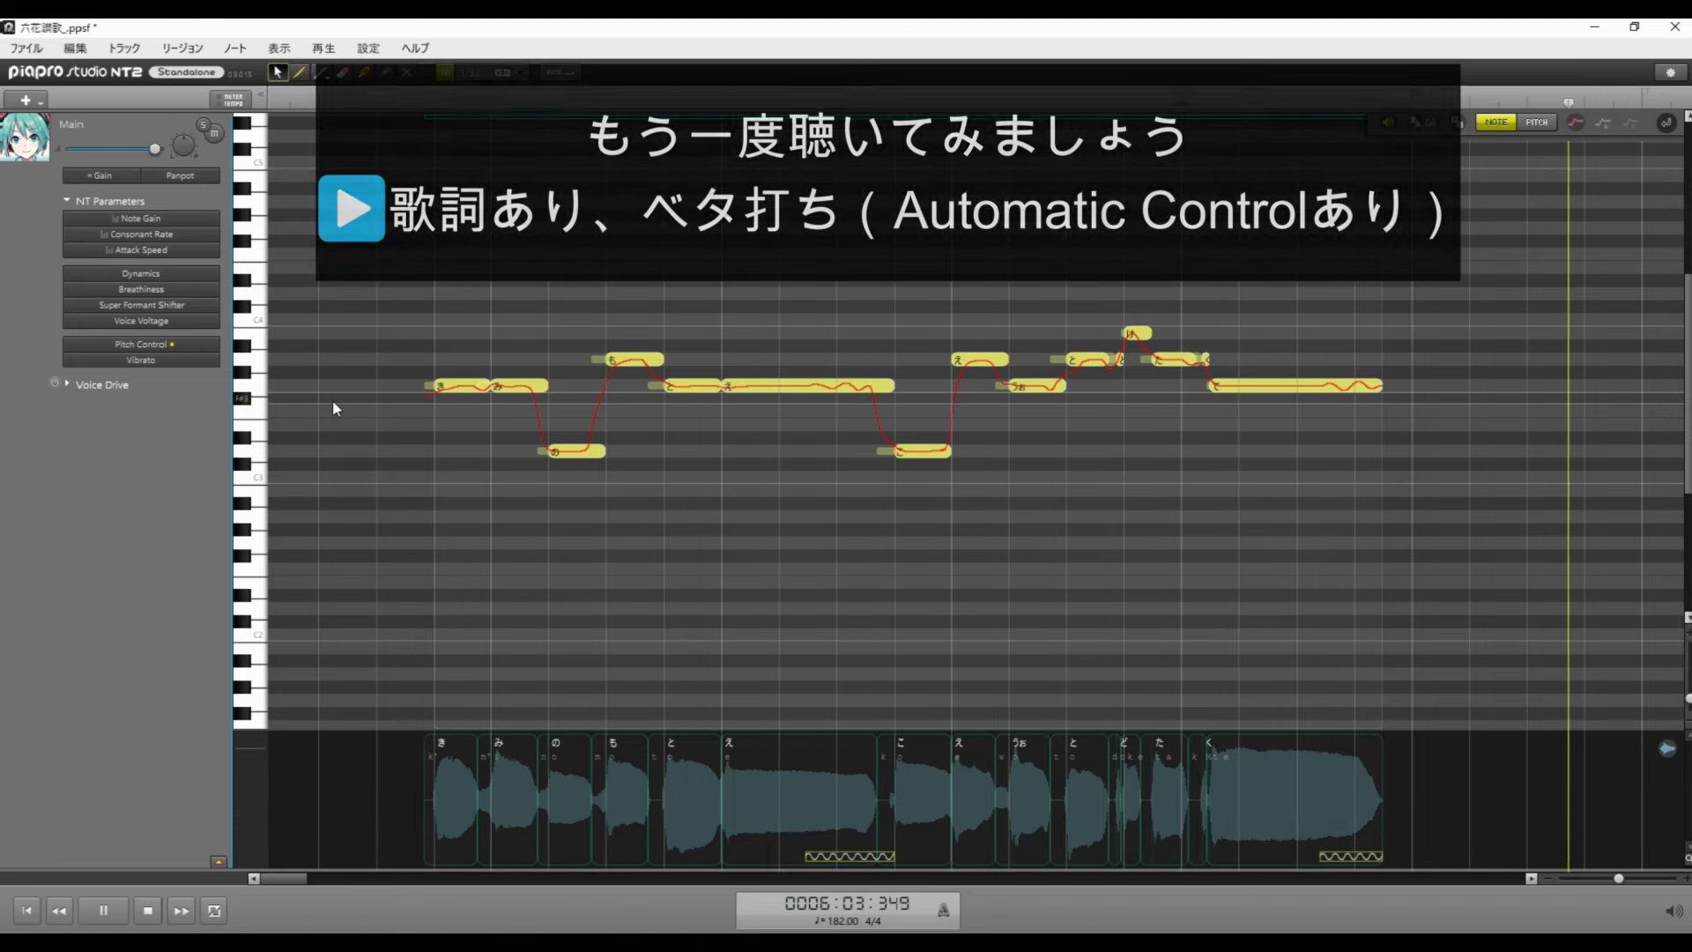
key("space")
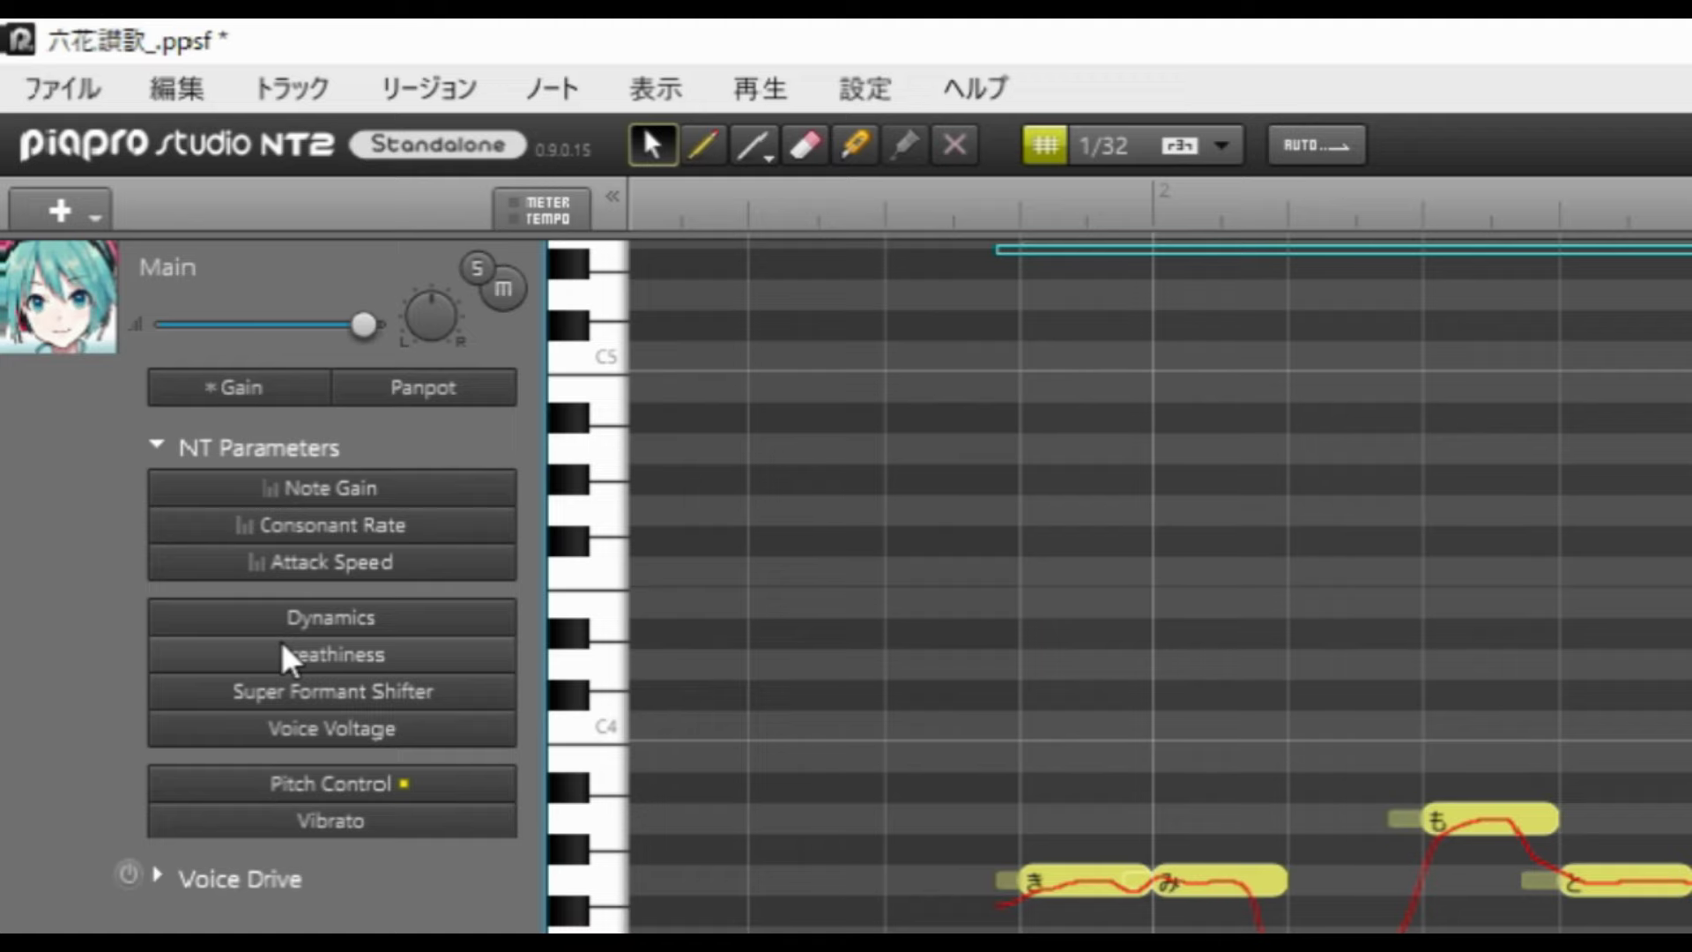
- Raise the track's Breathiness to about 80% and play back the phrase
left_click(278, 637)
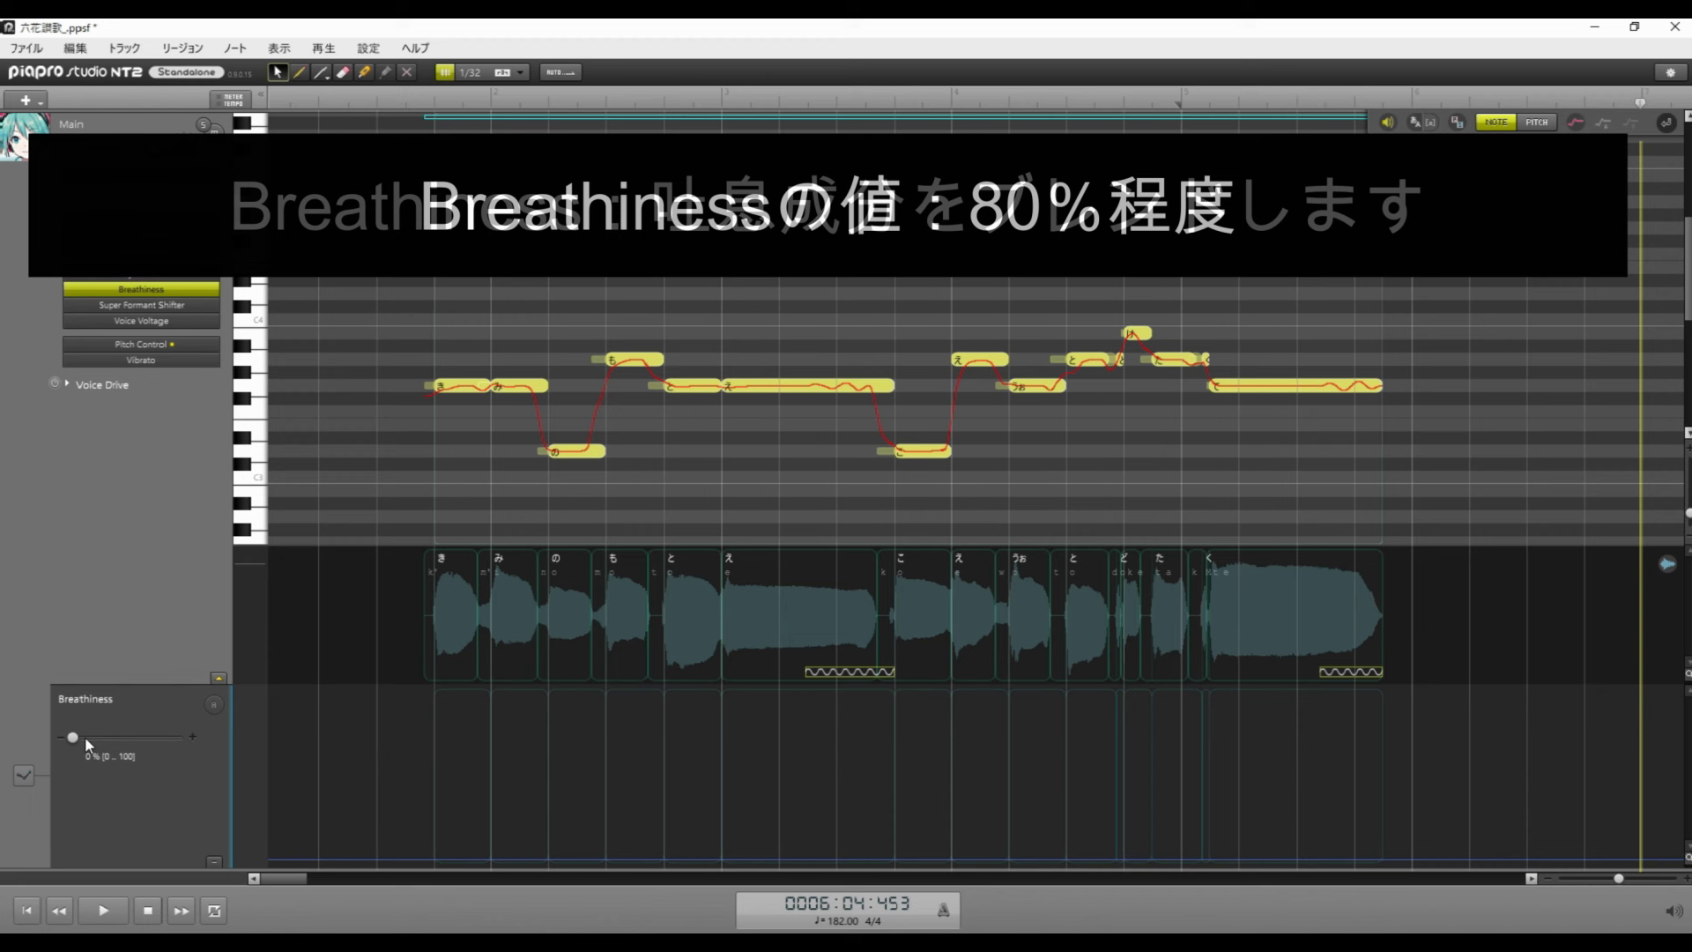
left_click_drag(85, 737, 158, 739)
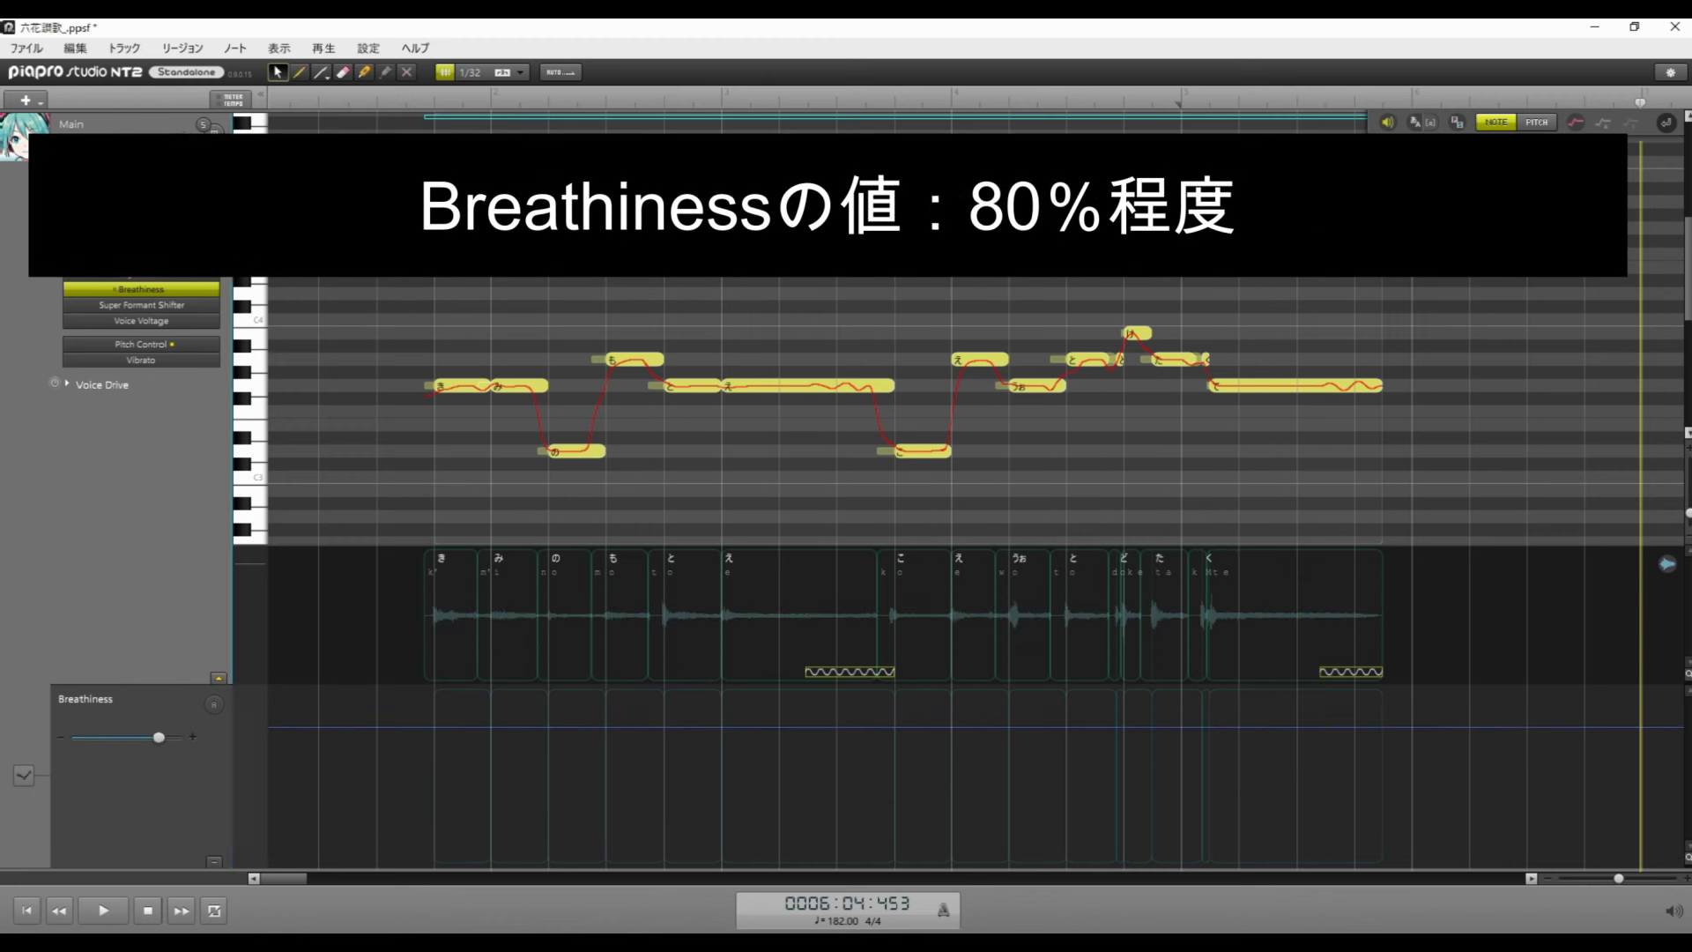
key("space")
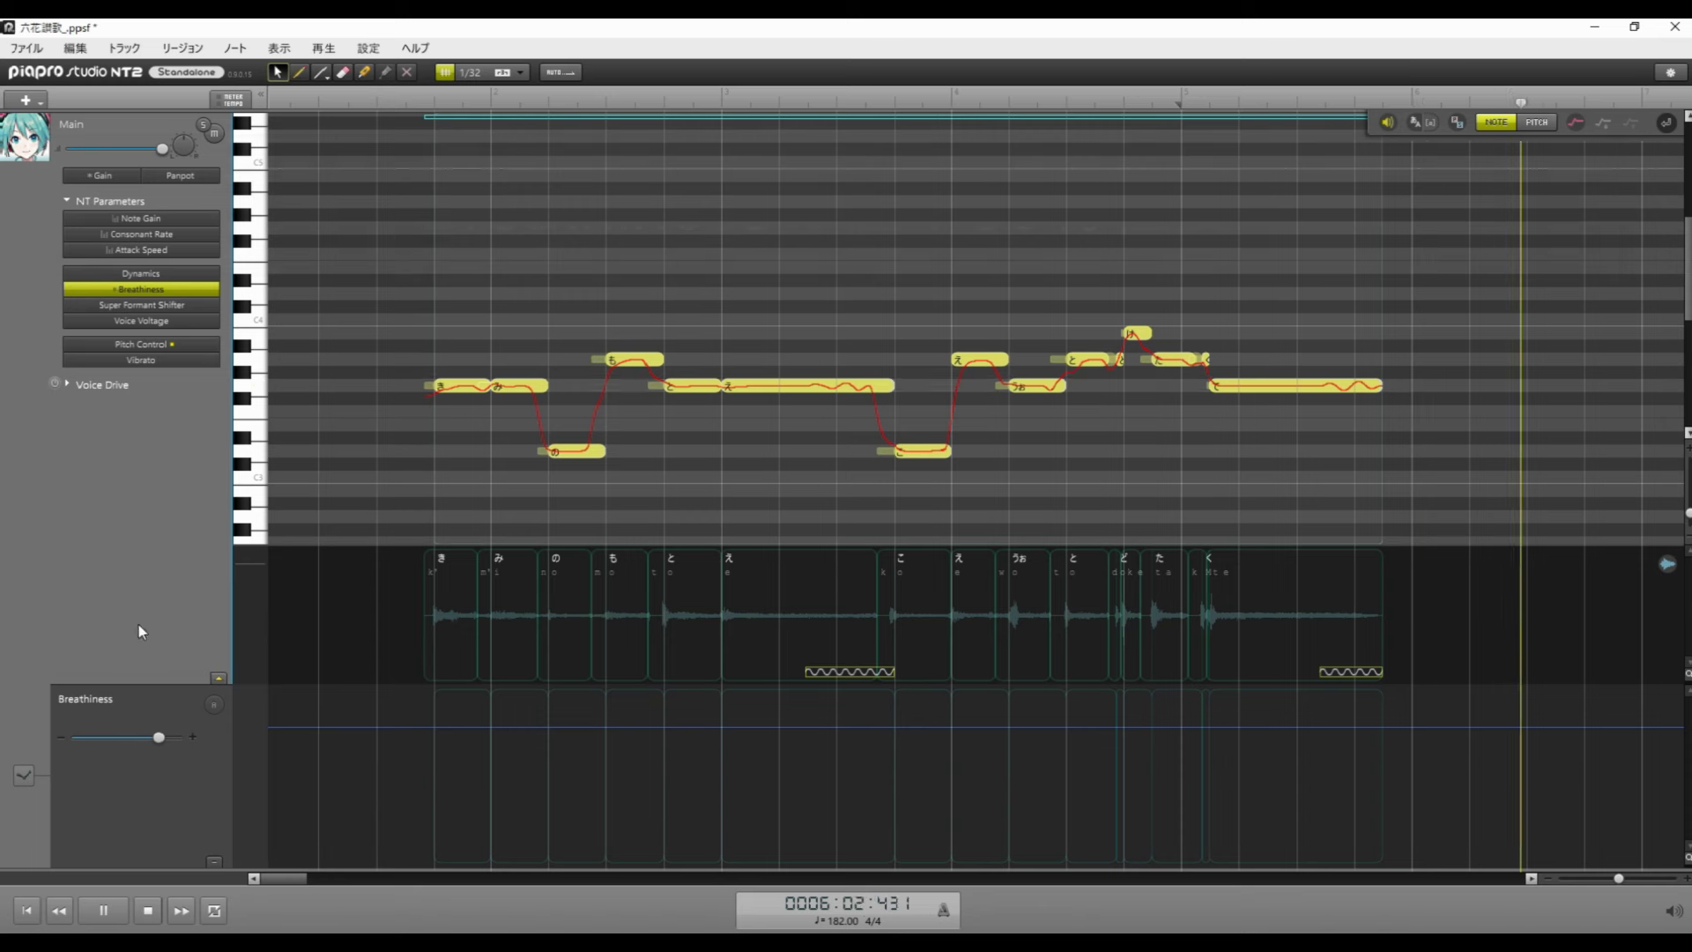
key("space")
- Lower the Breathiness to 50% and listen to the phrase
left_click_drag(163, 735, 118, 742)
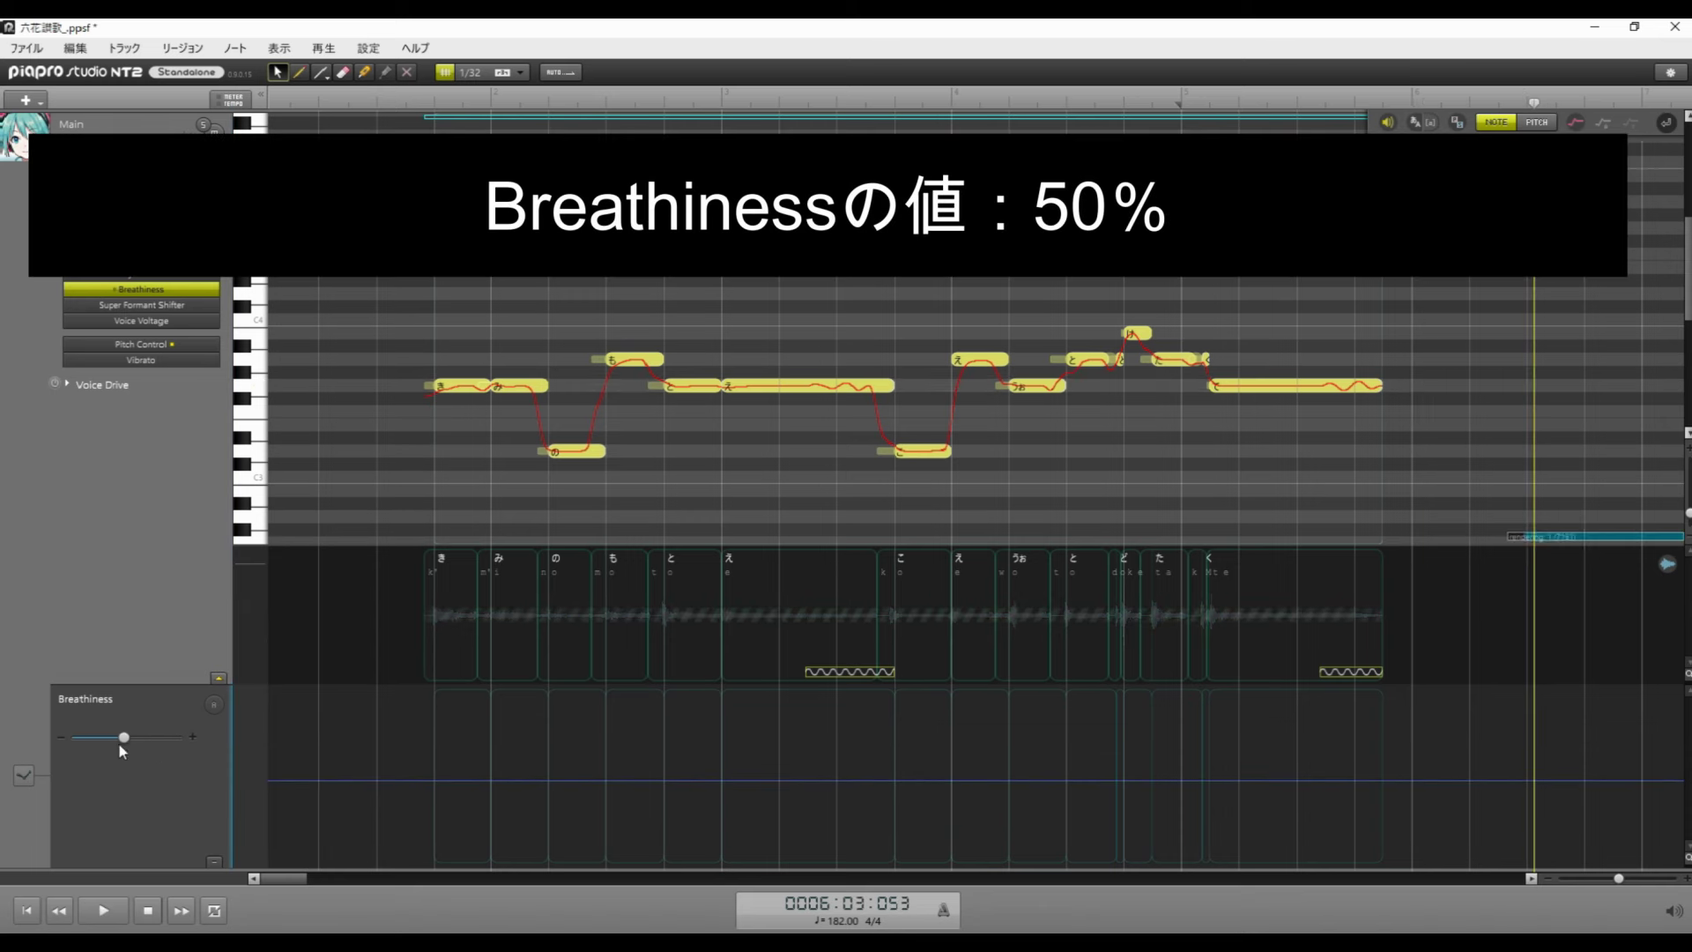
key("space")
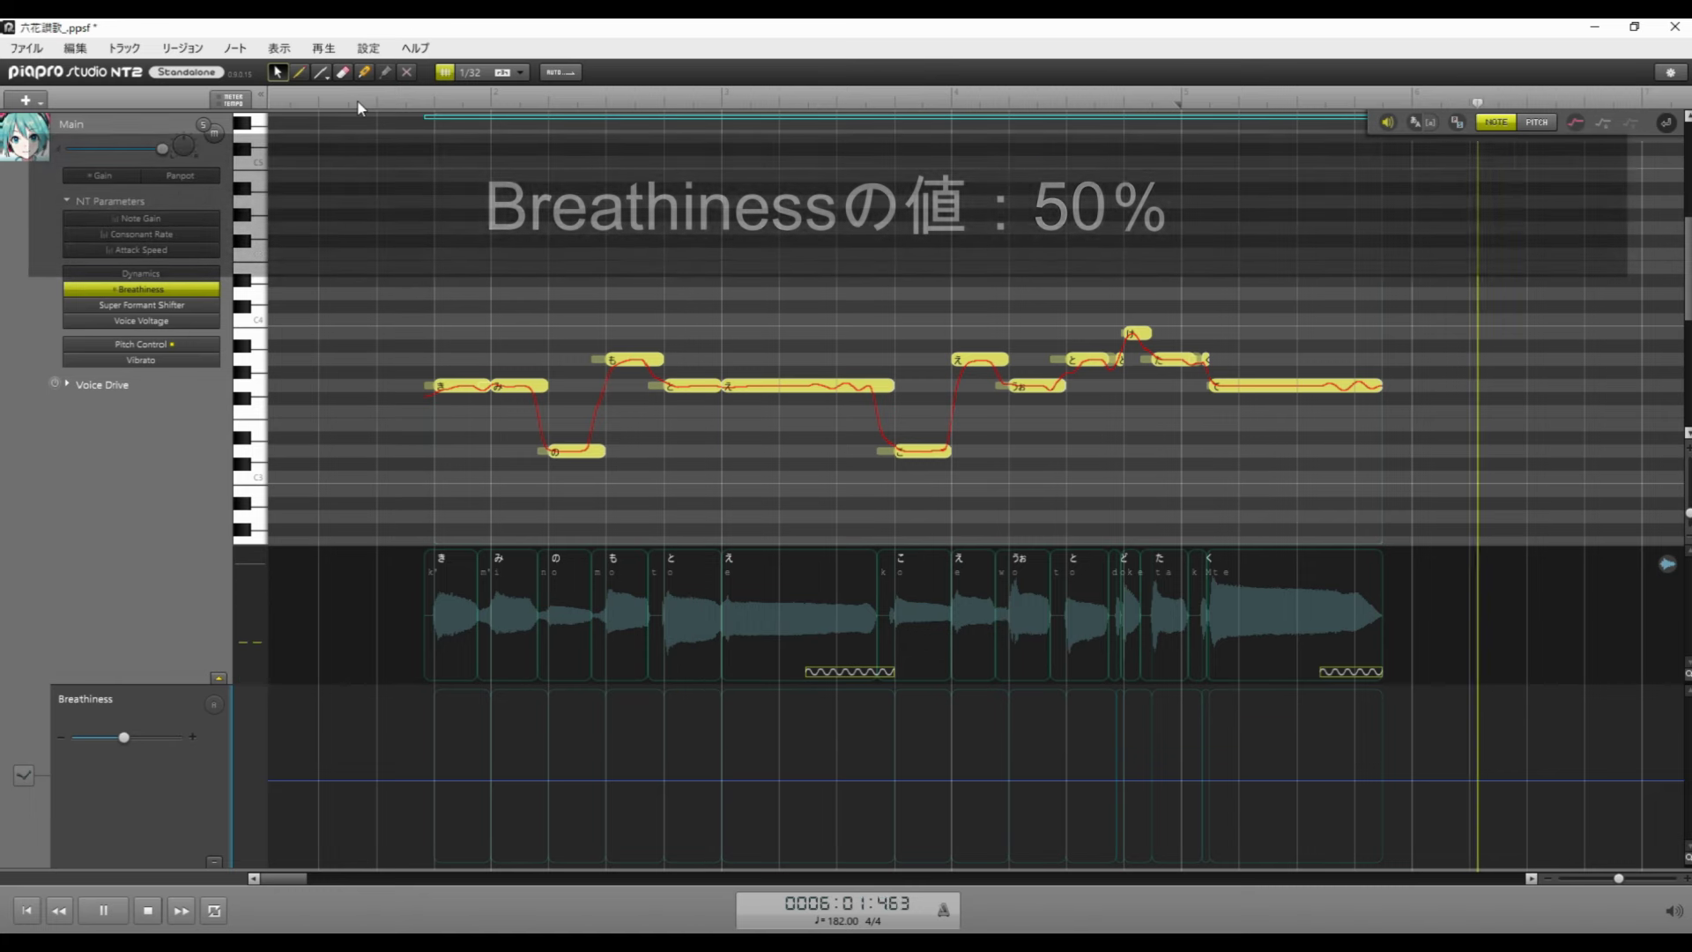
key("space")
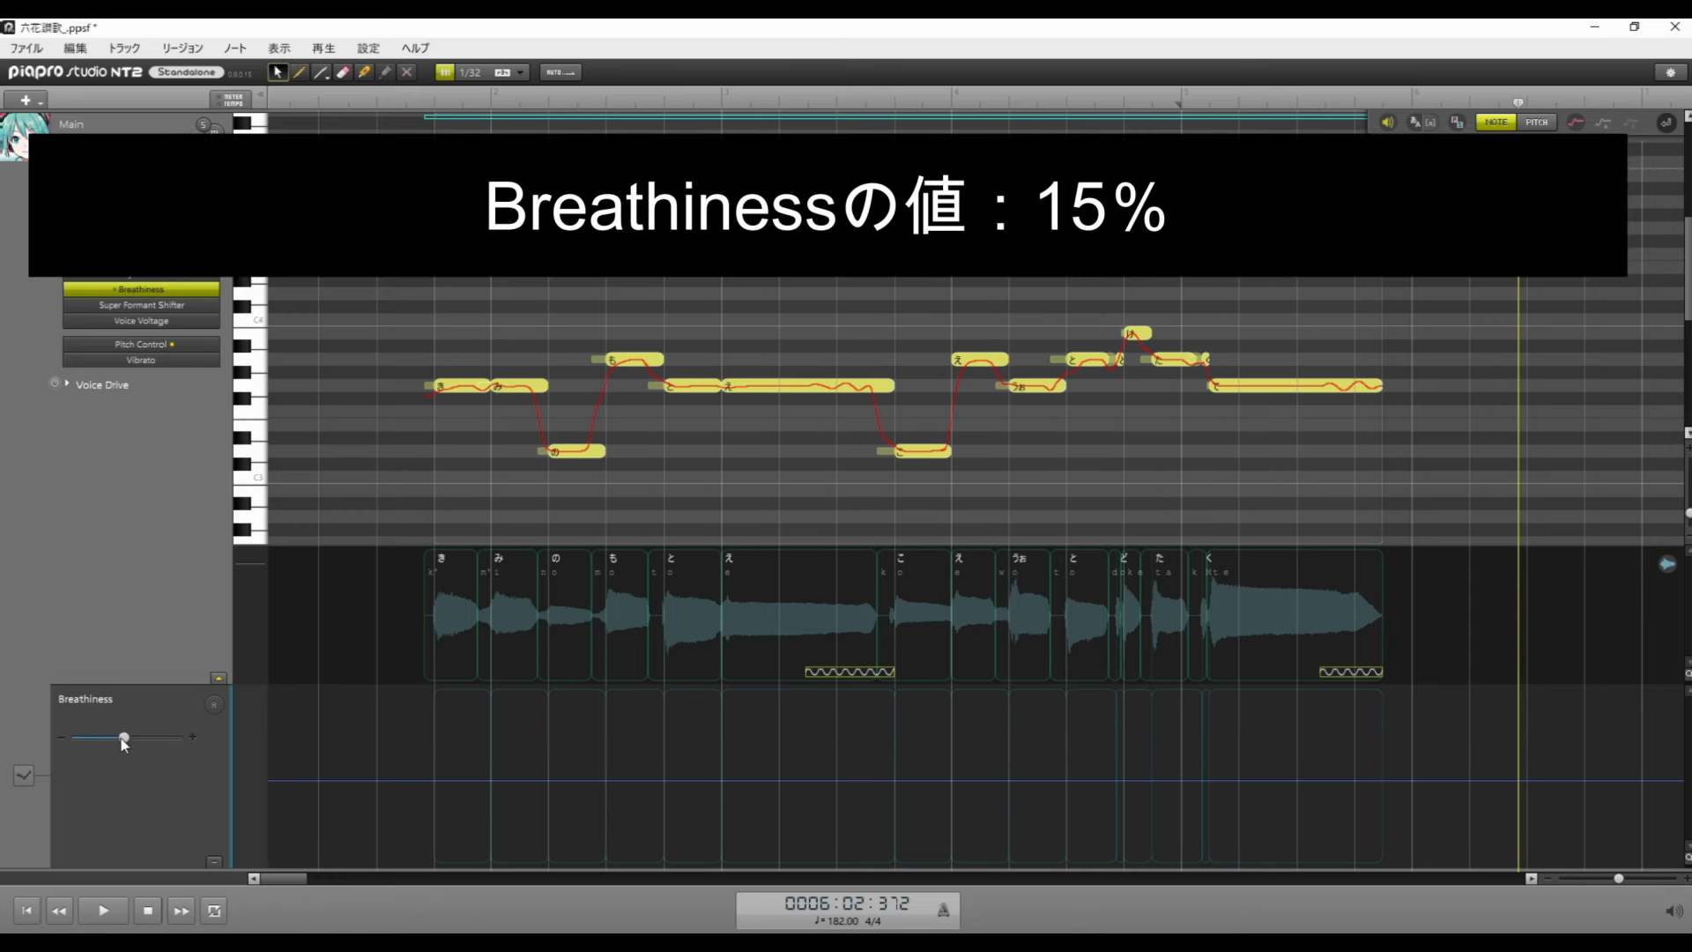
- Reduce the Breathiness to about 15% and play the phrase from before the first note
left_click_drag(124, 737, 90, 759)
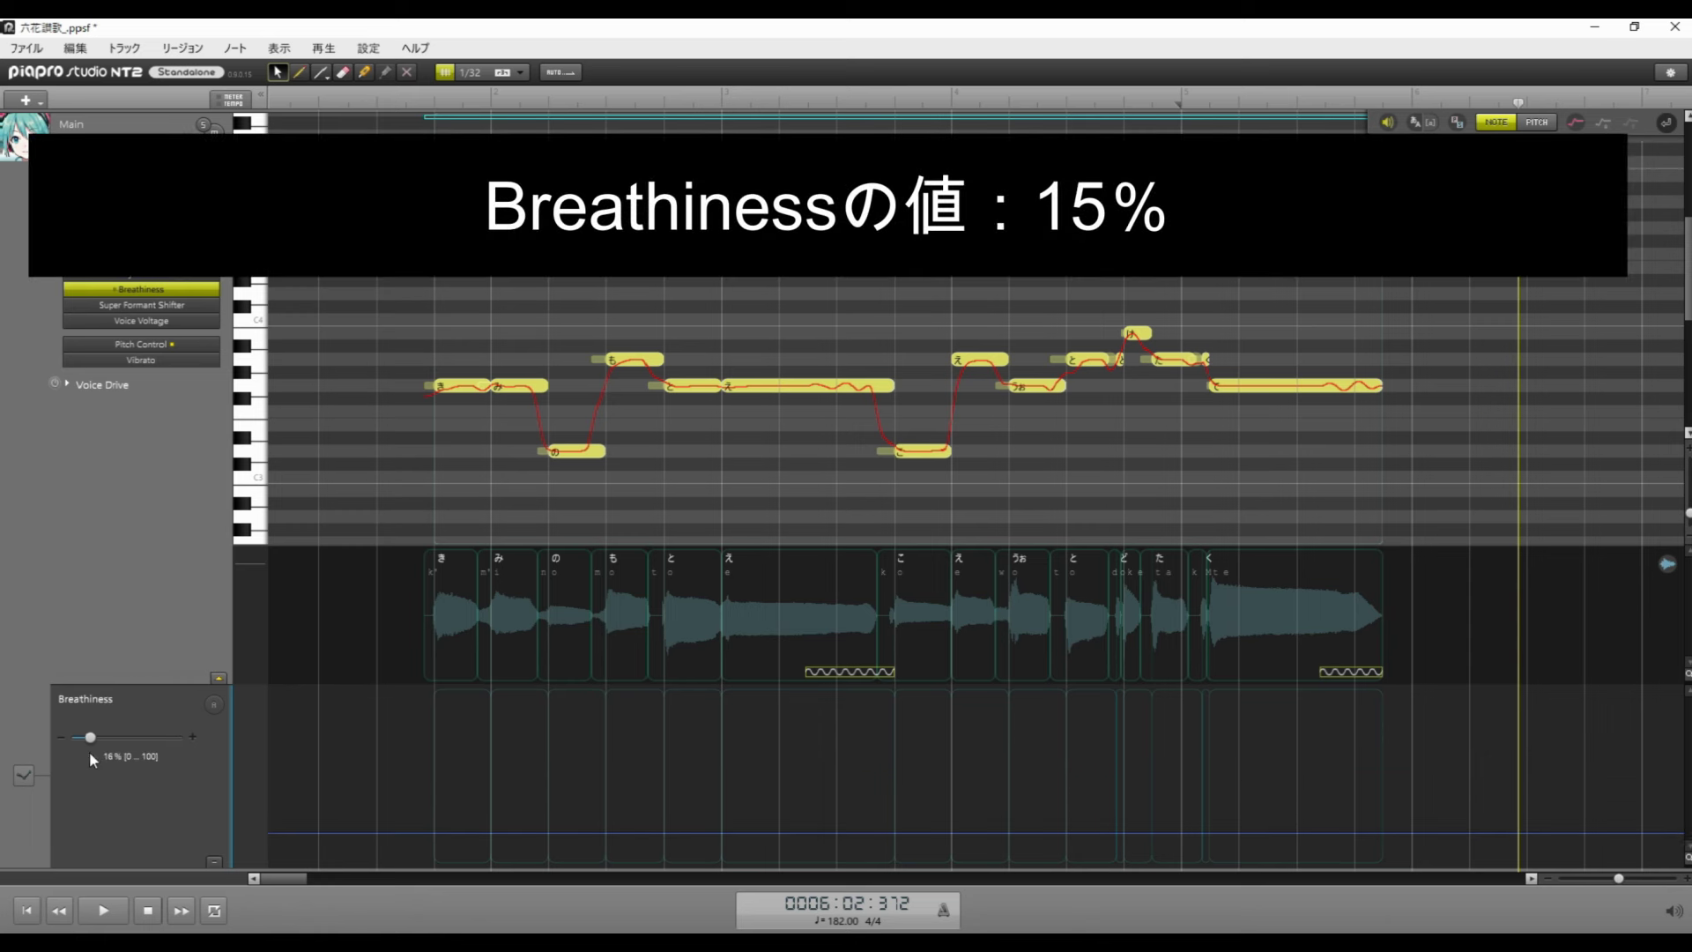
left_click(372, 88)
key("space")
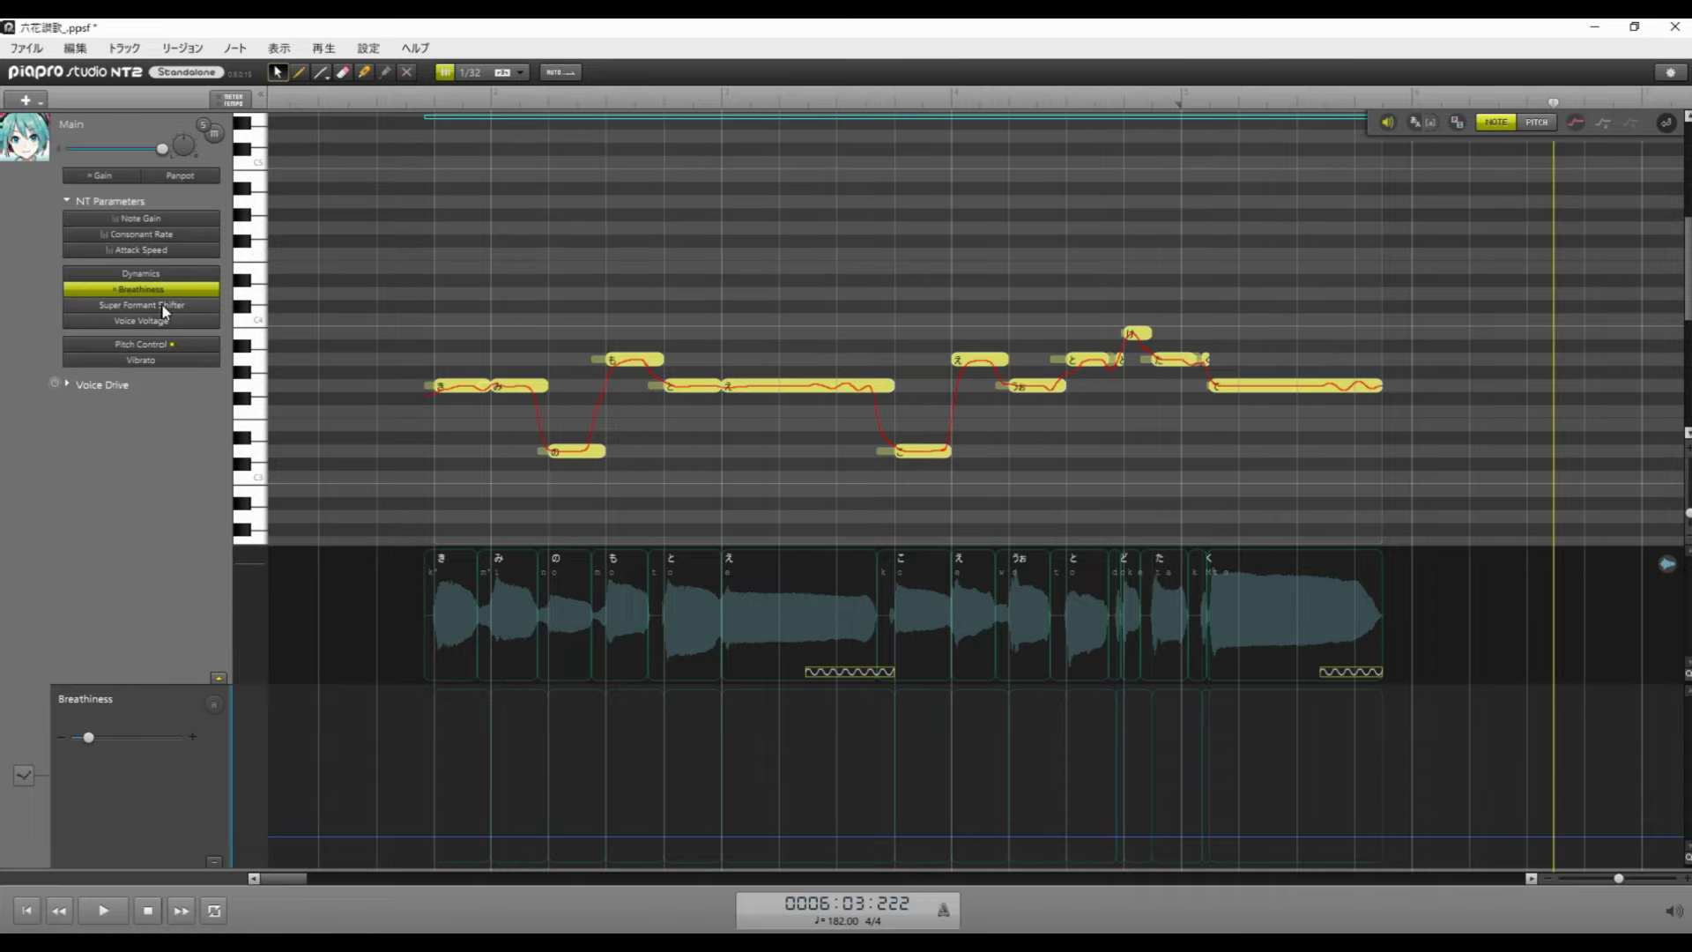
- Reset Breathiness, set the Super Formant Shifter to about +35% and play back the phrase
left_click(141, 292)
left_click(162, 344)
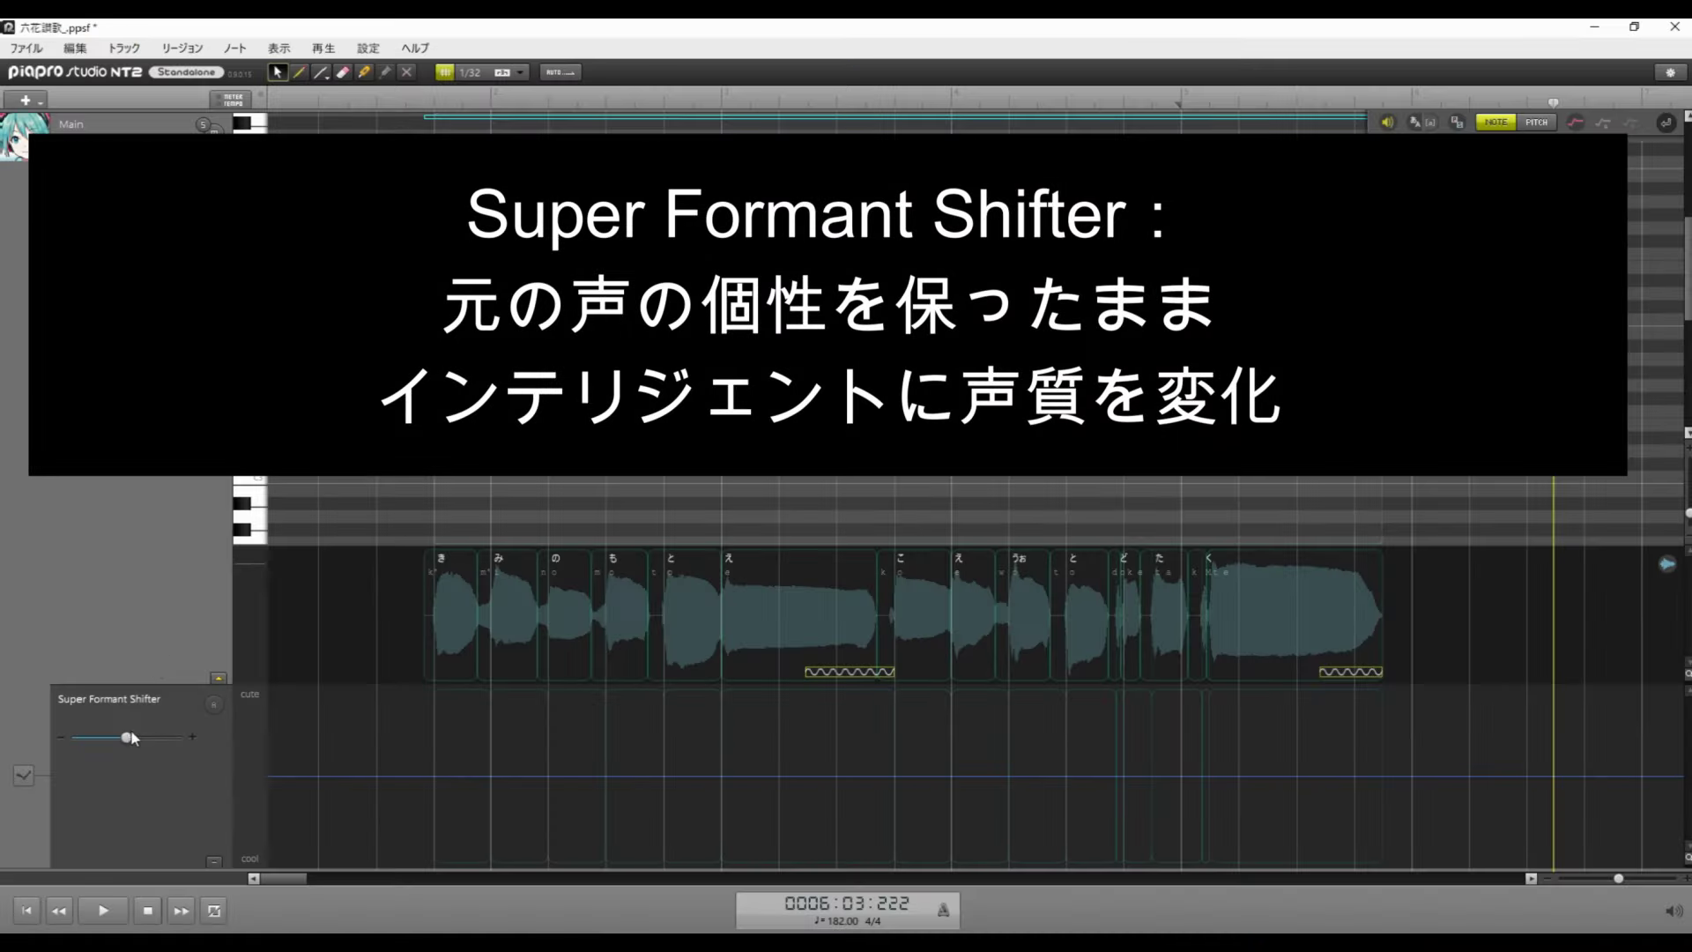
left_click_drag(126, 736, 146, 736)
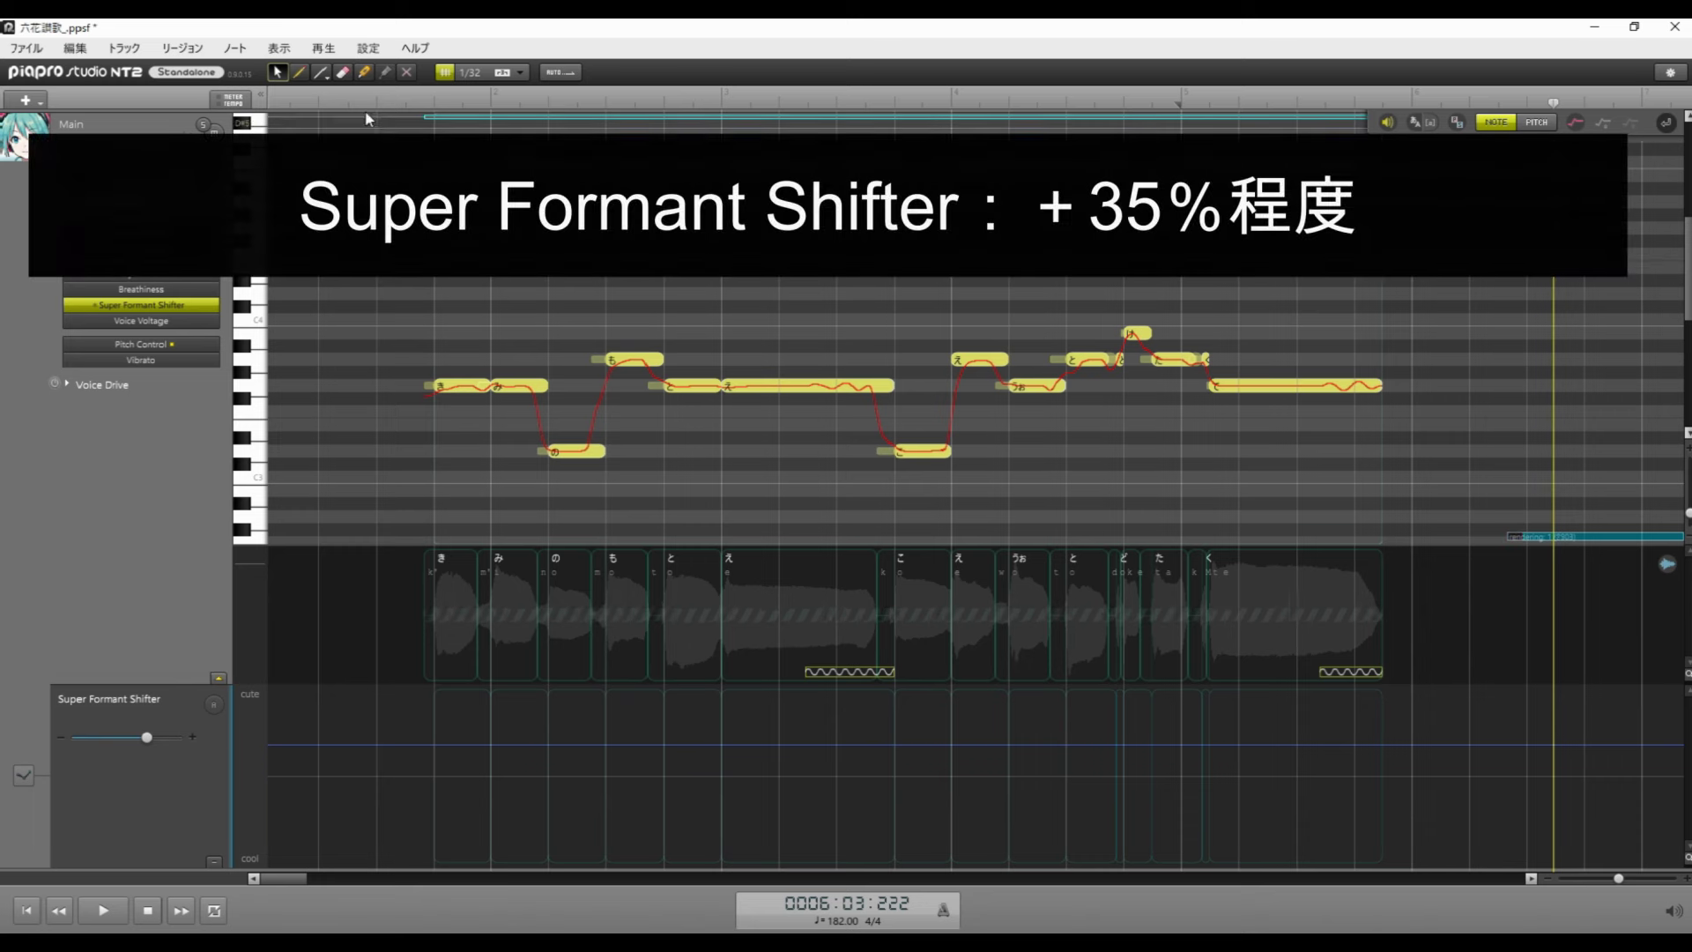
left_click(357, 104)
key("space")
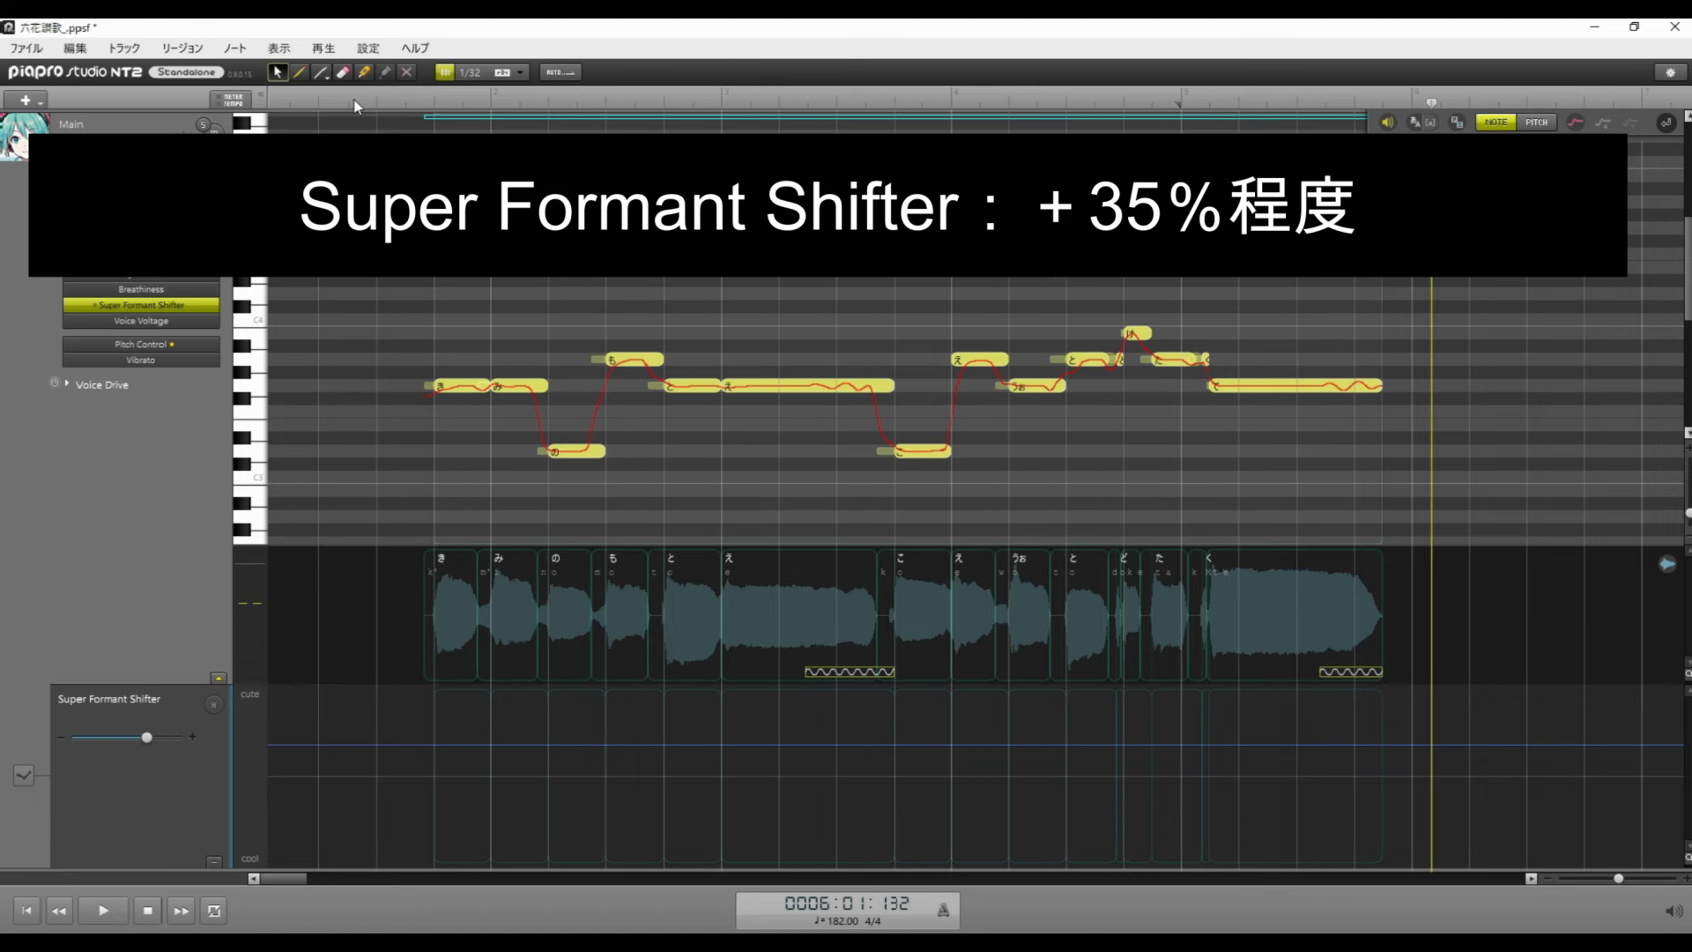
- Lower the Super Formant Shifter to about -35% and play back the phrase
left_click_drag(147, 737, 113, 749)
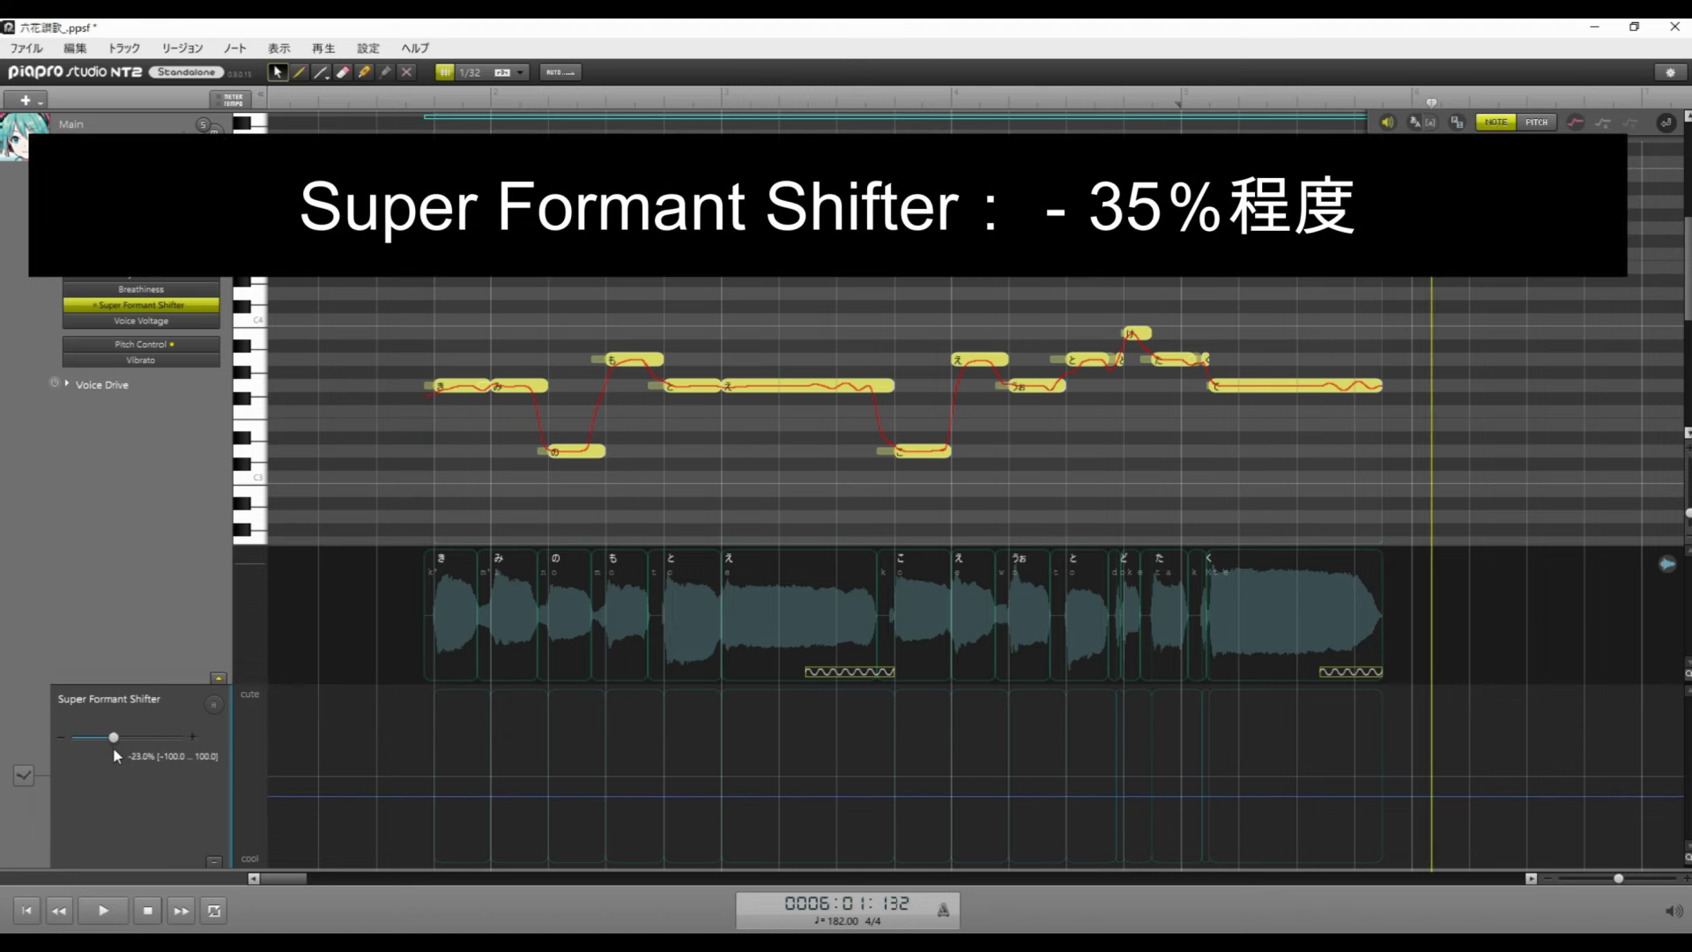
left_click(381, 104)
key("space")
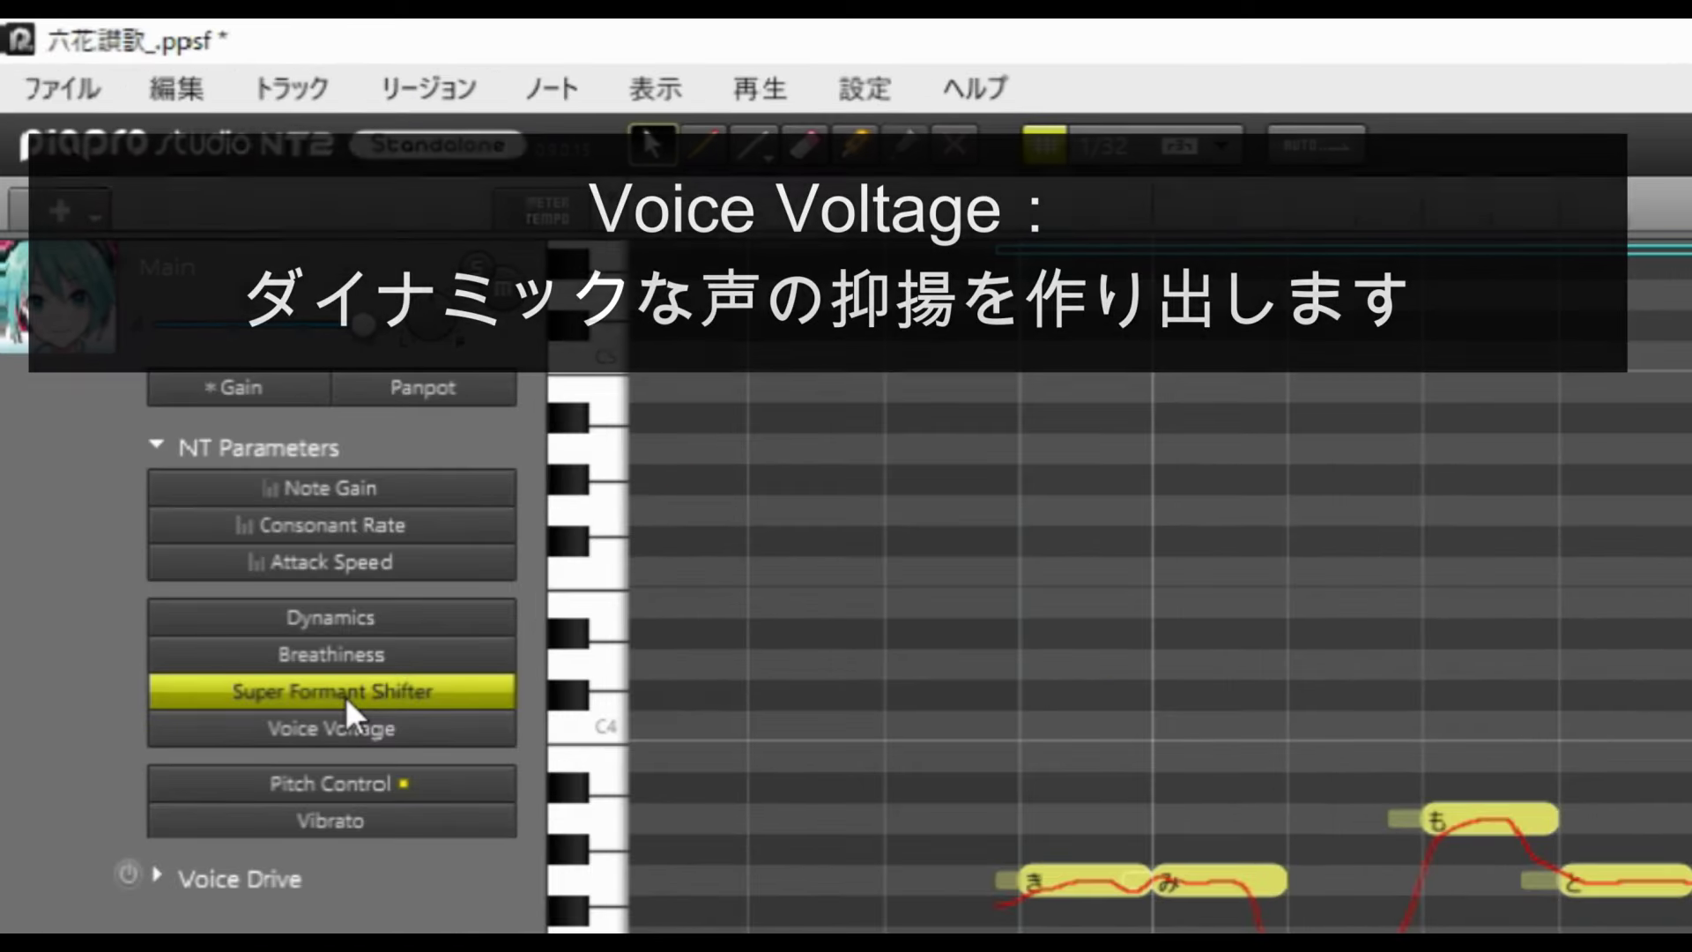
- Reset the Super Formant Shifter, set Voice Voltage to about +40% and play back the phrase
left_click(146, 305)
left_click(325, 725)
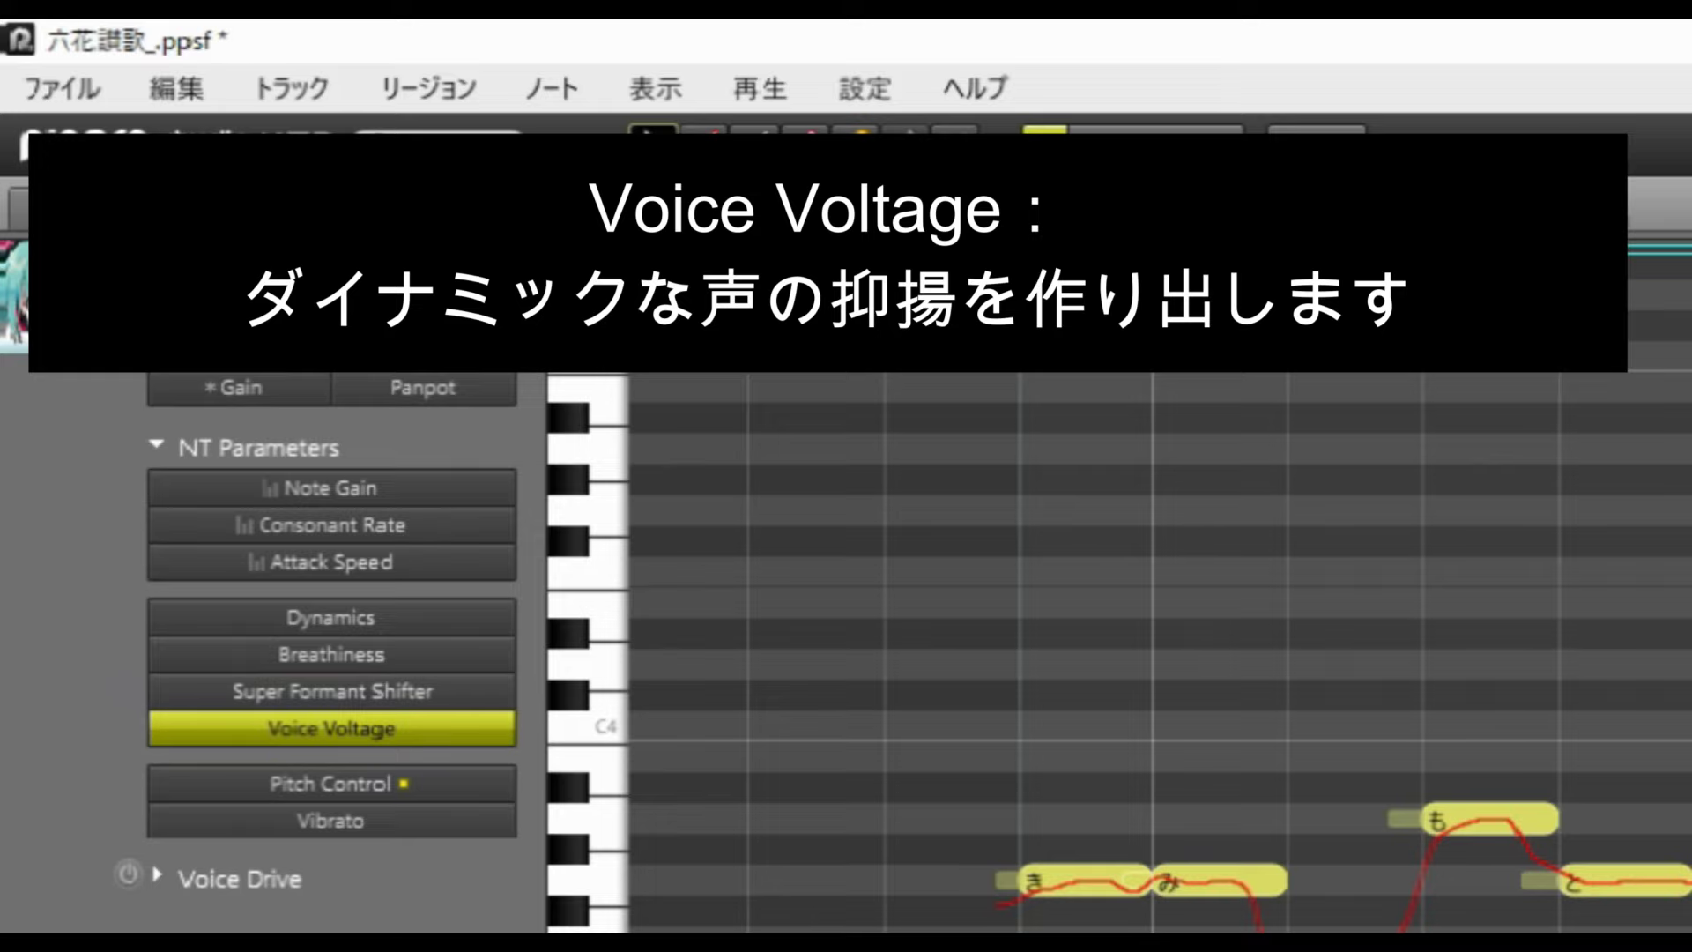
left_click_drag(126, 736, 149, 737)
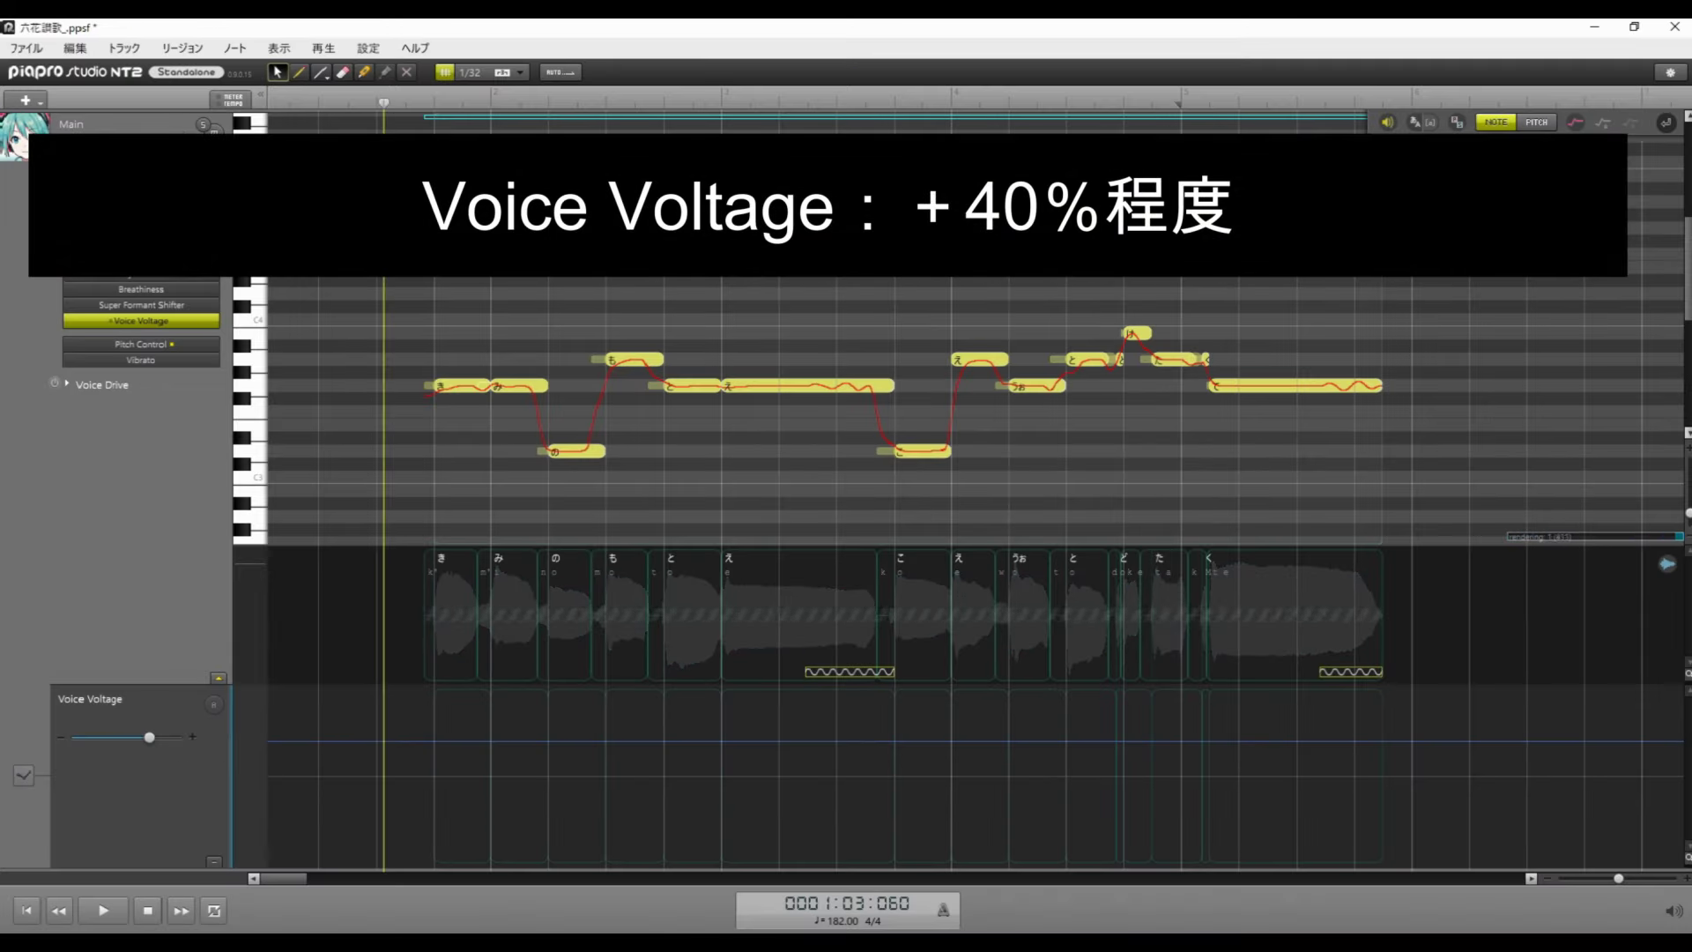
key("space")
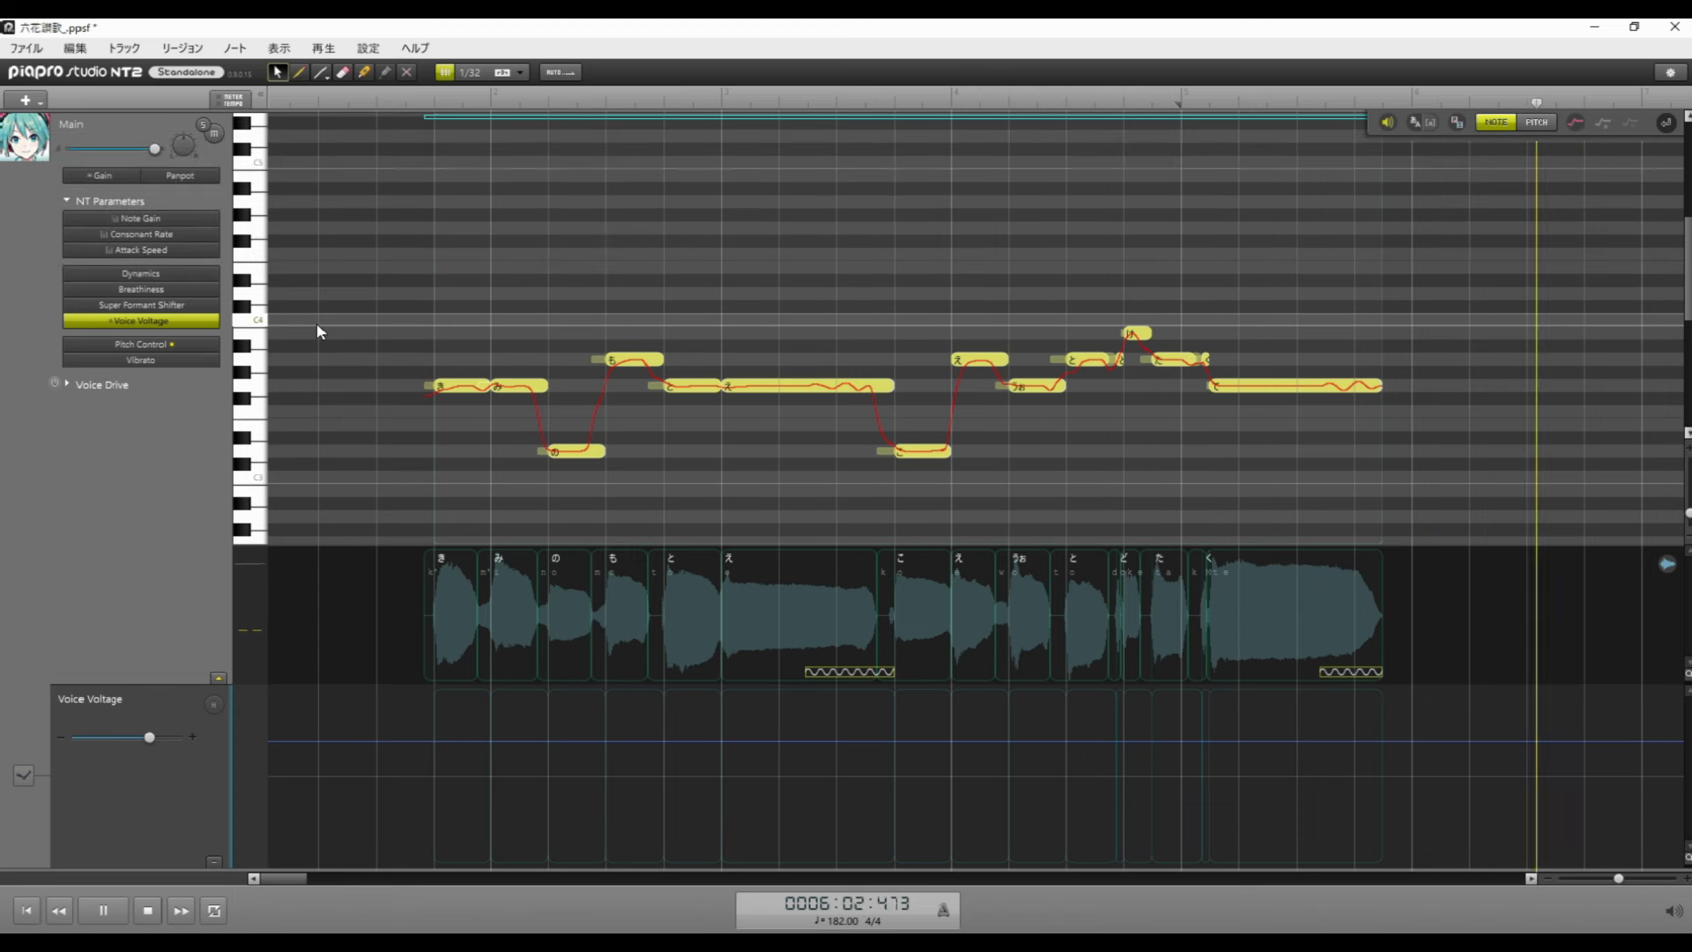
- Lower the Voice Voltage to about -40% and play the phrase from before the first note
key("space")
left_click_drag(149, 736, 100, 758)
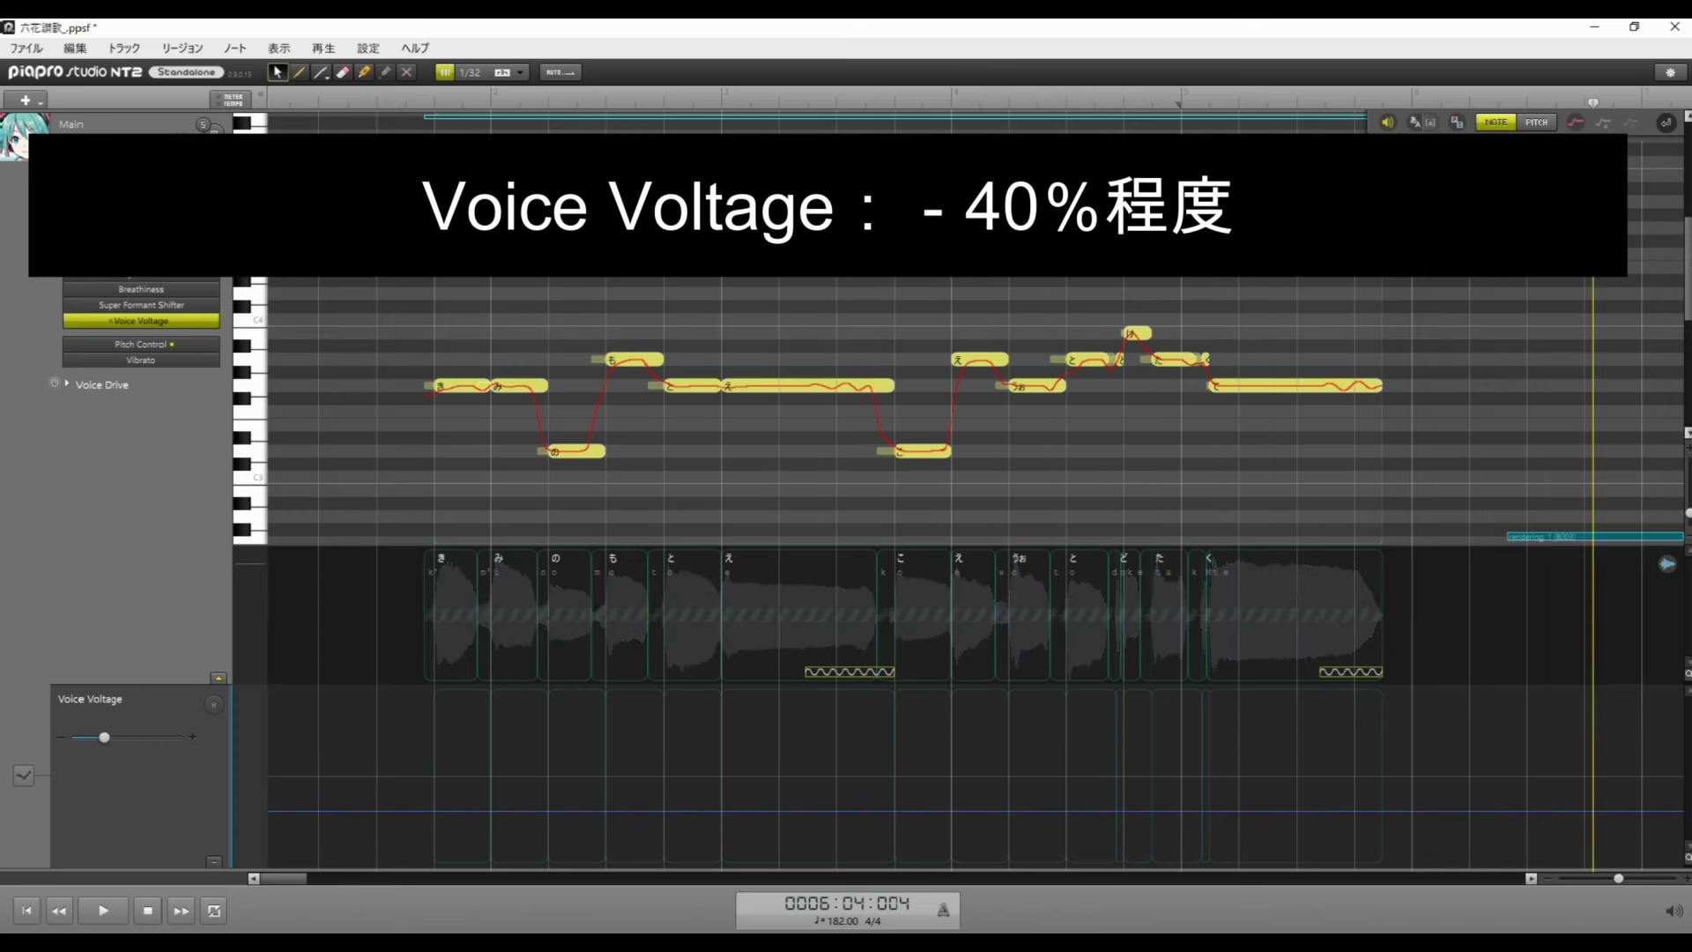
left_click(352, 107)
key("space")
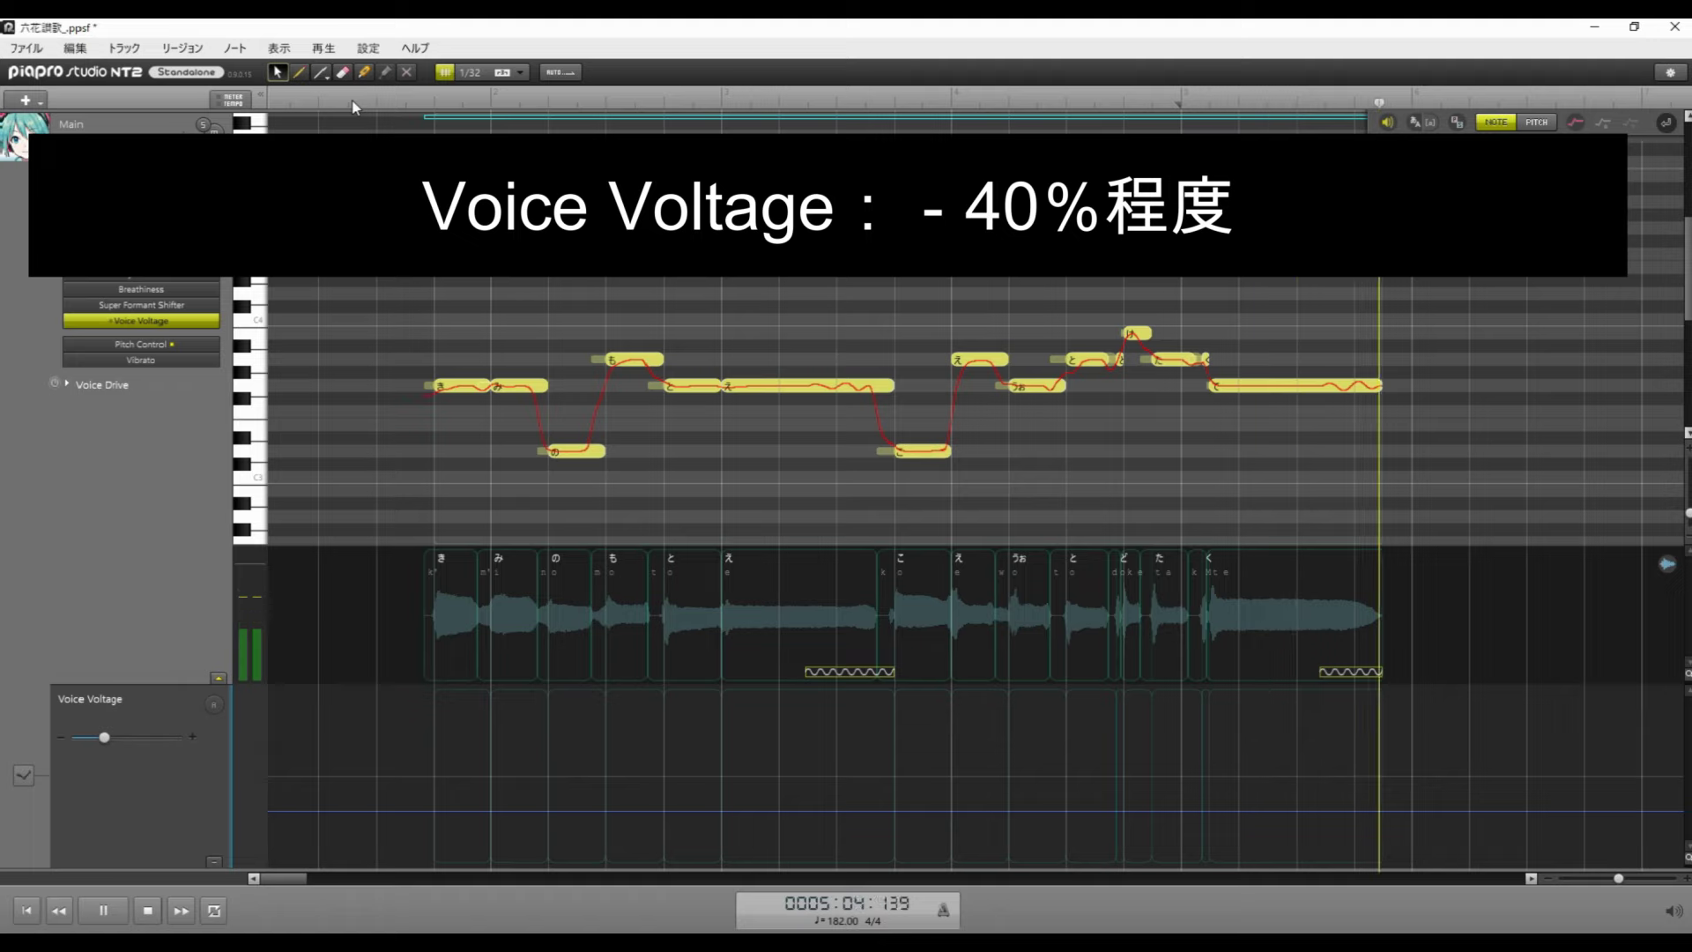
key("space")
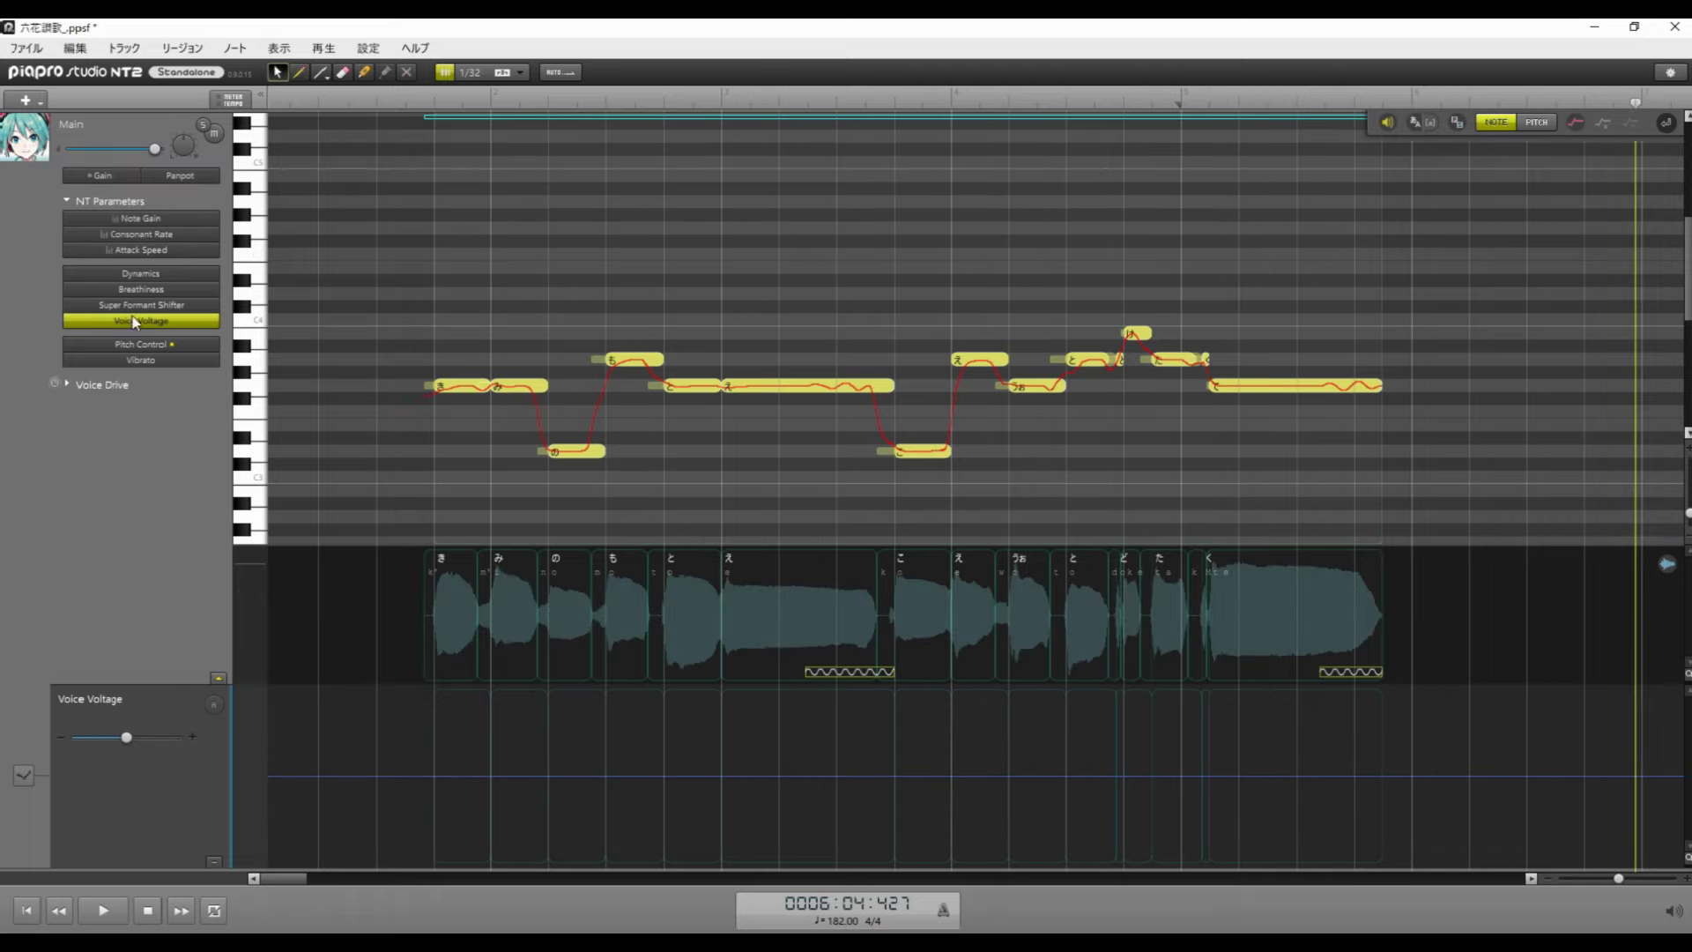
- Reset Voice Voltage and close its lane, then enable Voice Drive with the Rough Voice++ type
left_click(133, 320)
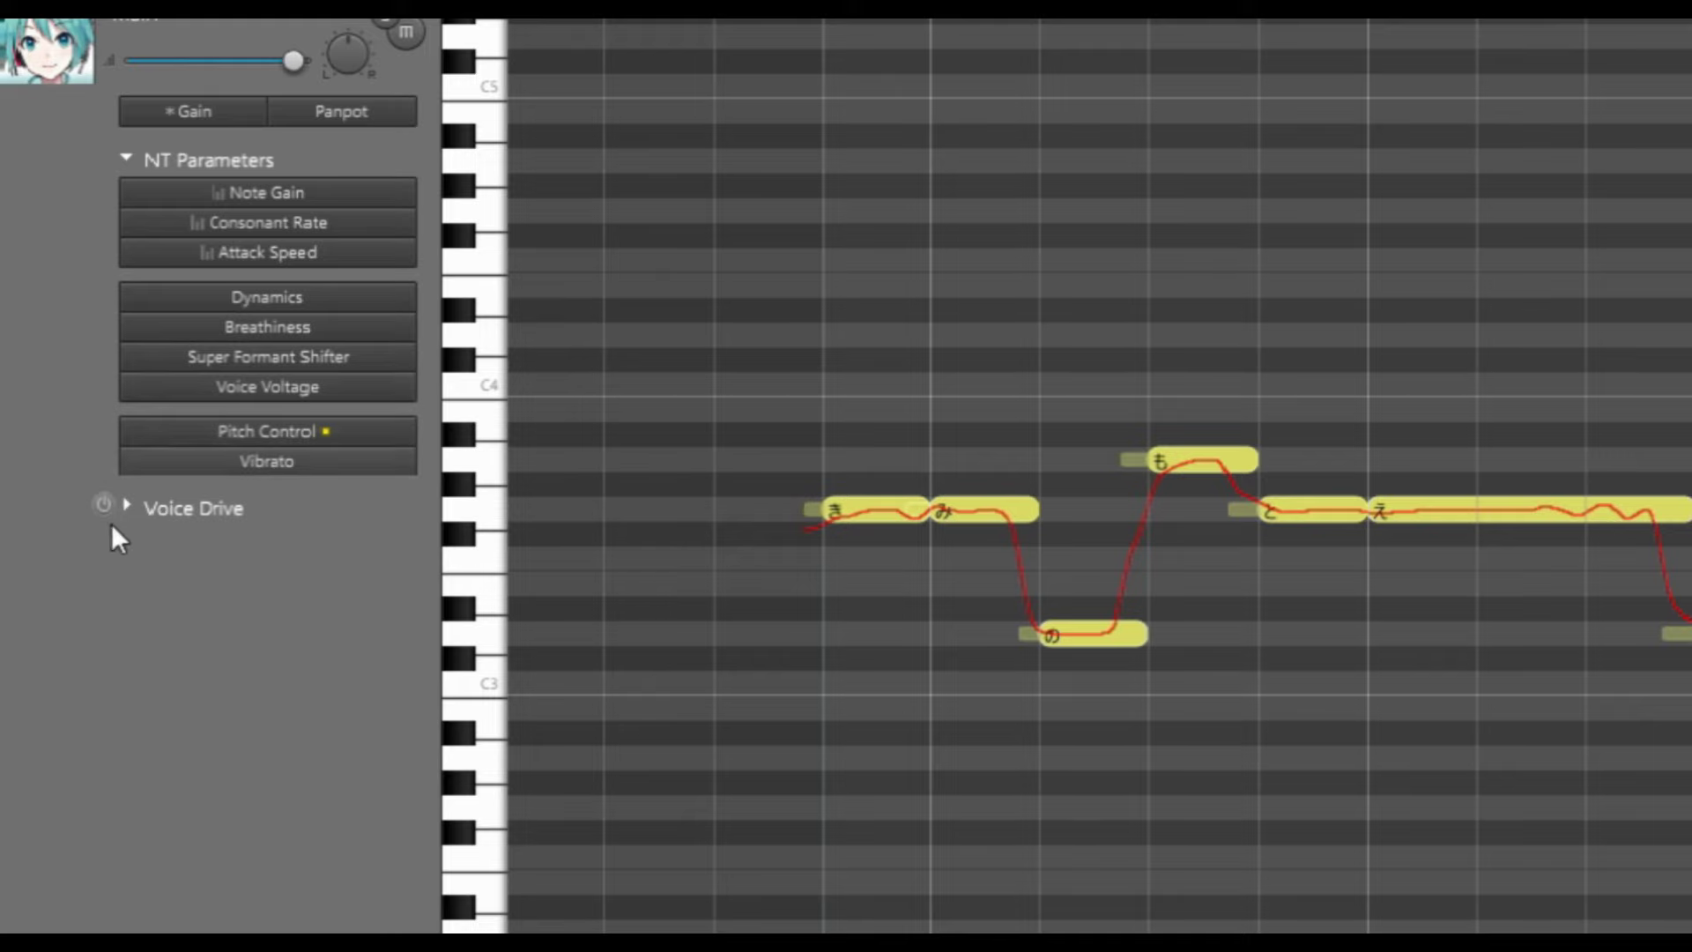
left_click(124, 500)
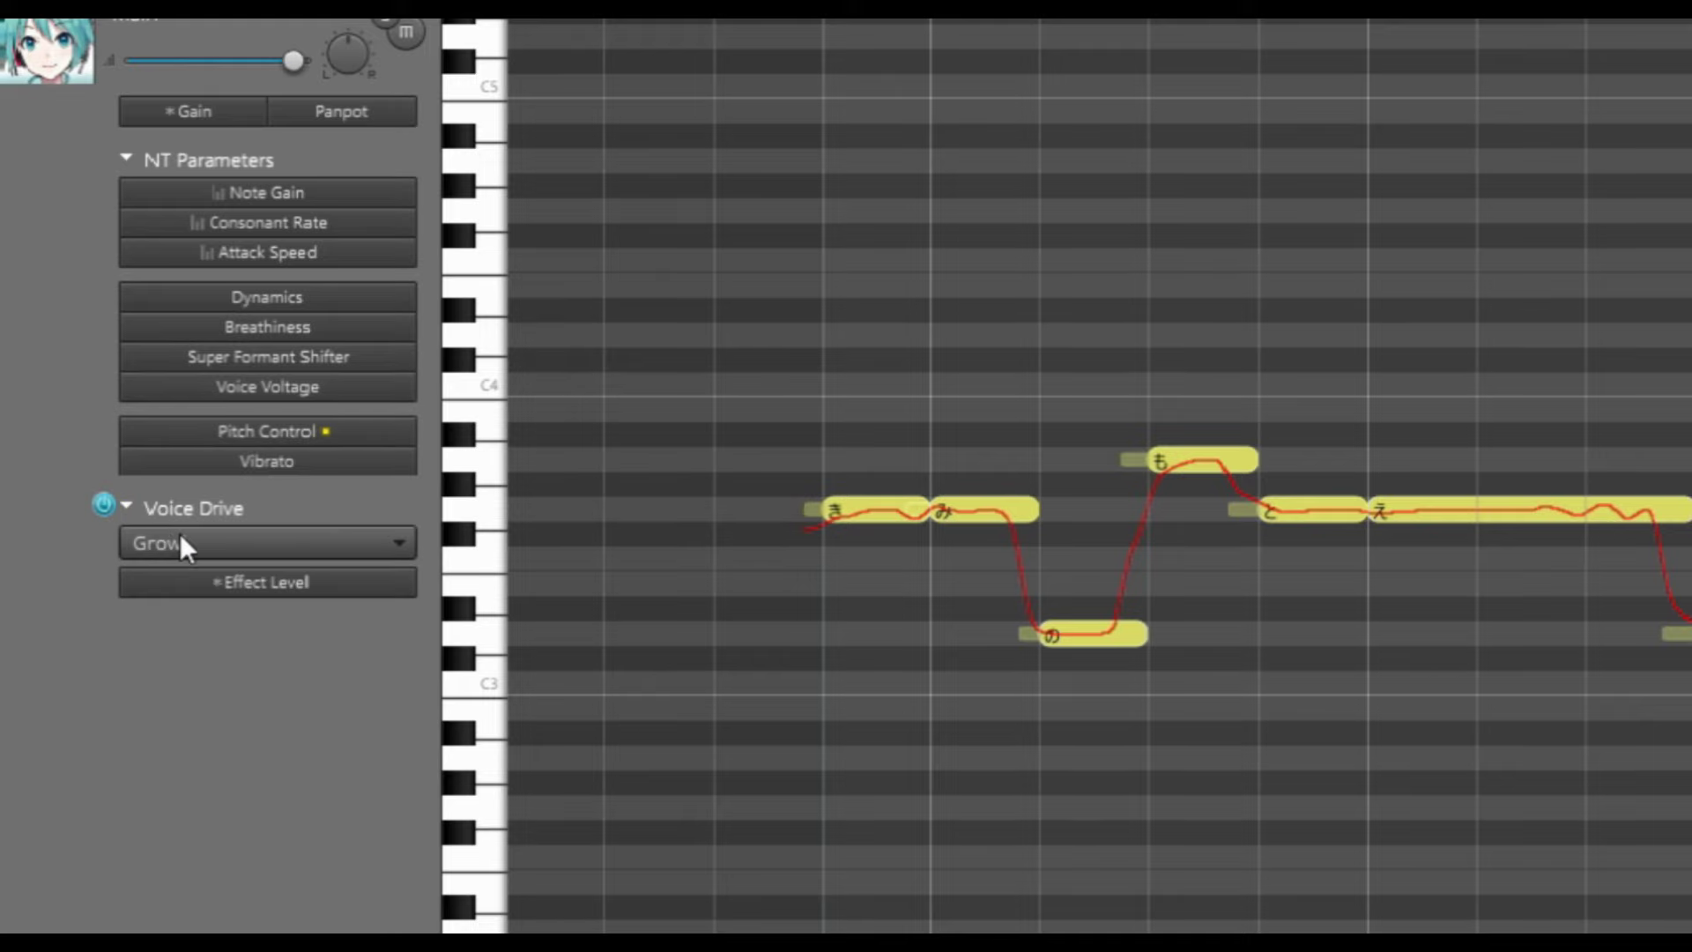
left_click(181, 542)
left_click(187, 618)
left_click(190, 544)
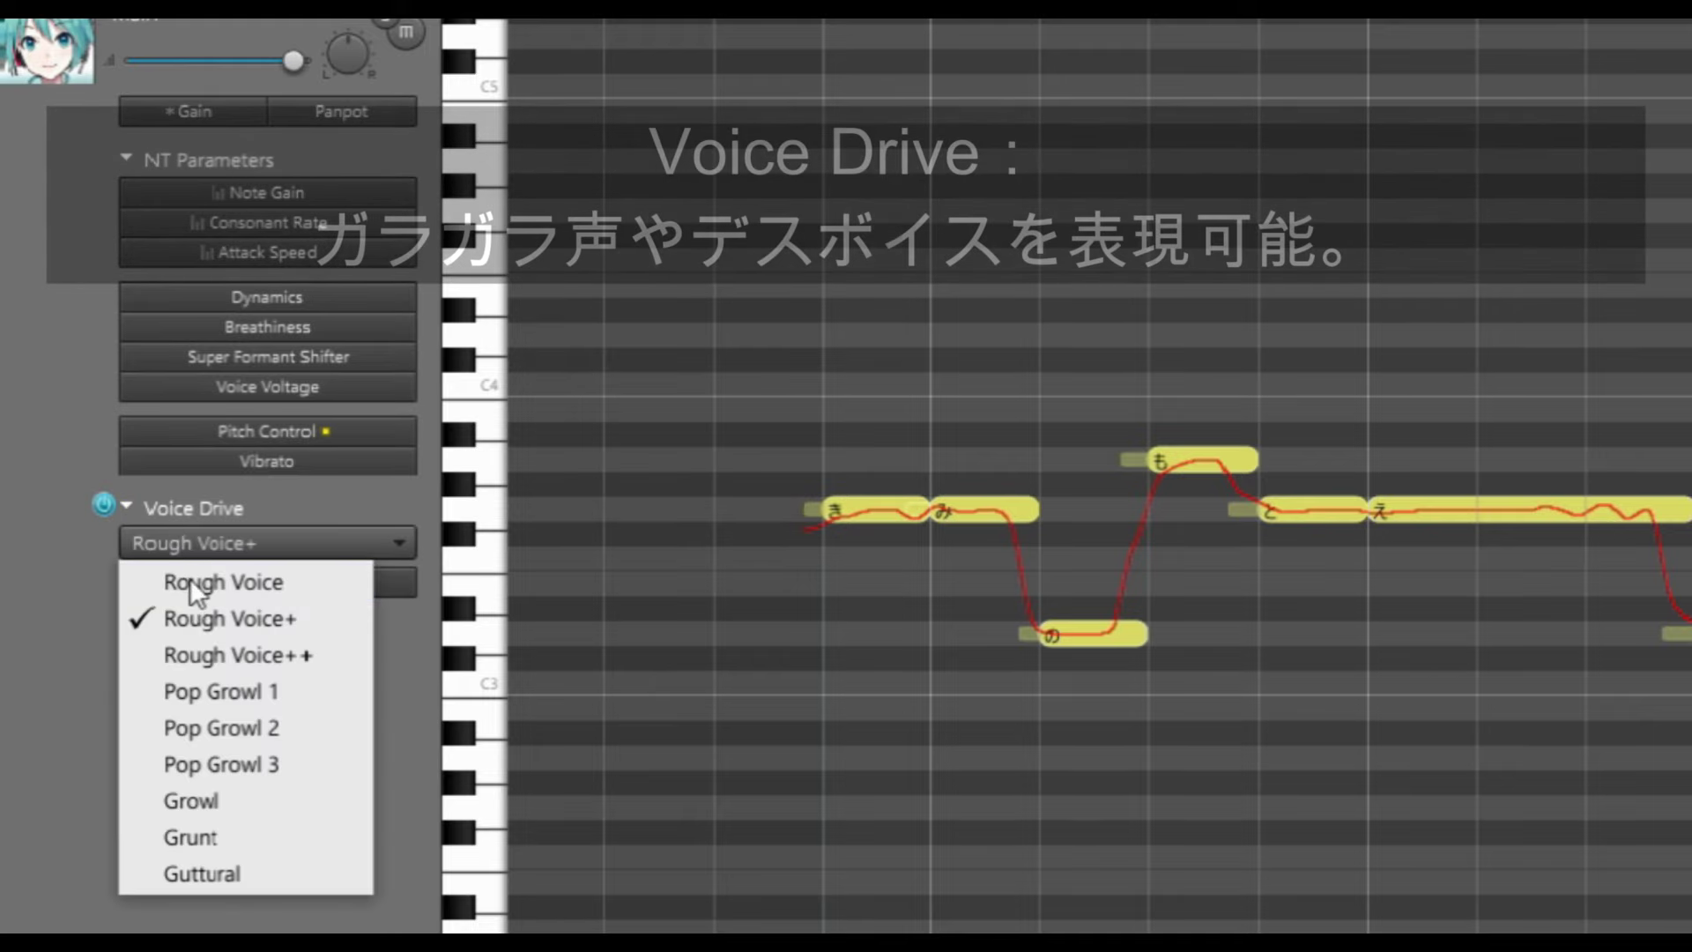
left_click(199, 653)
- Show the Voice Drive Effect Level, set it slightly above 66% and play back the phrase
left_click(220, 587)
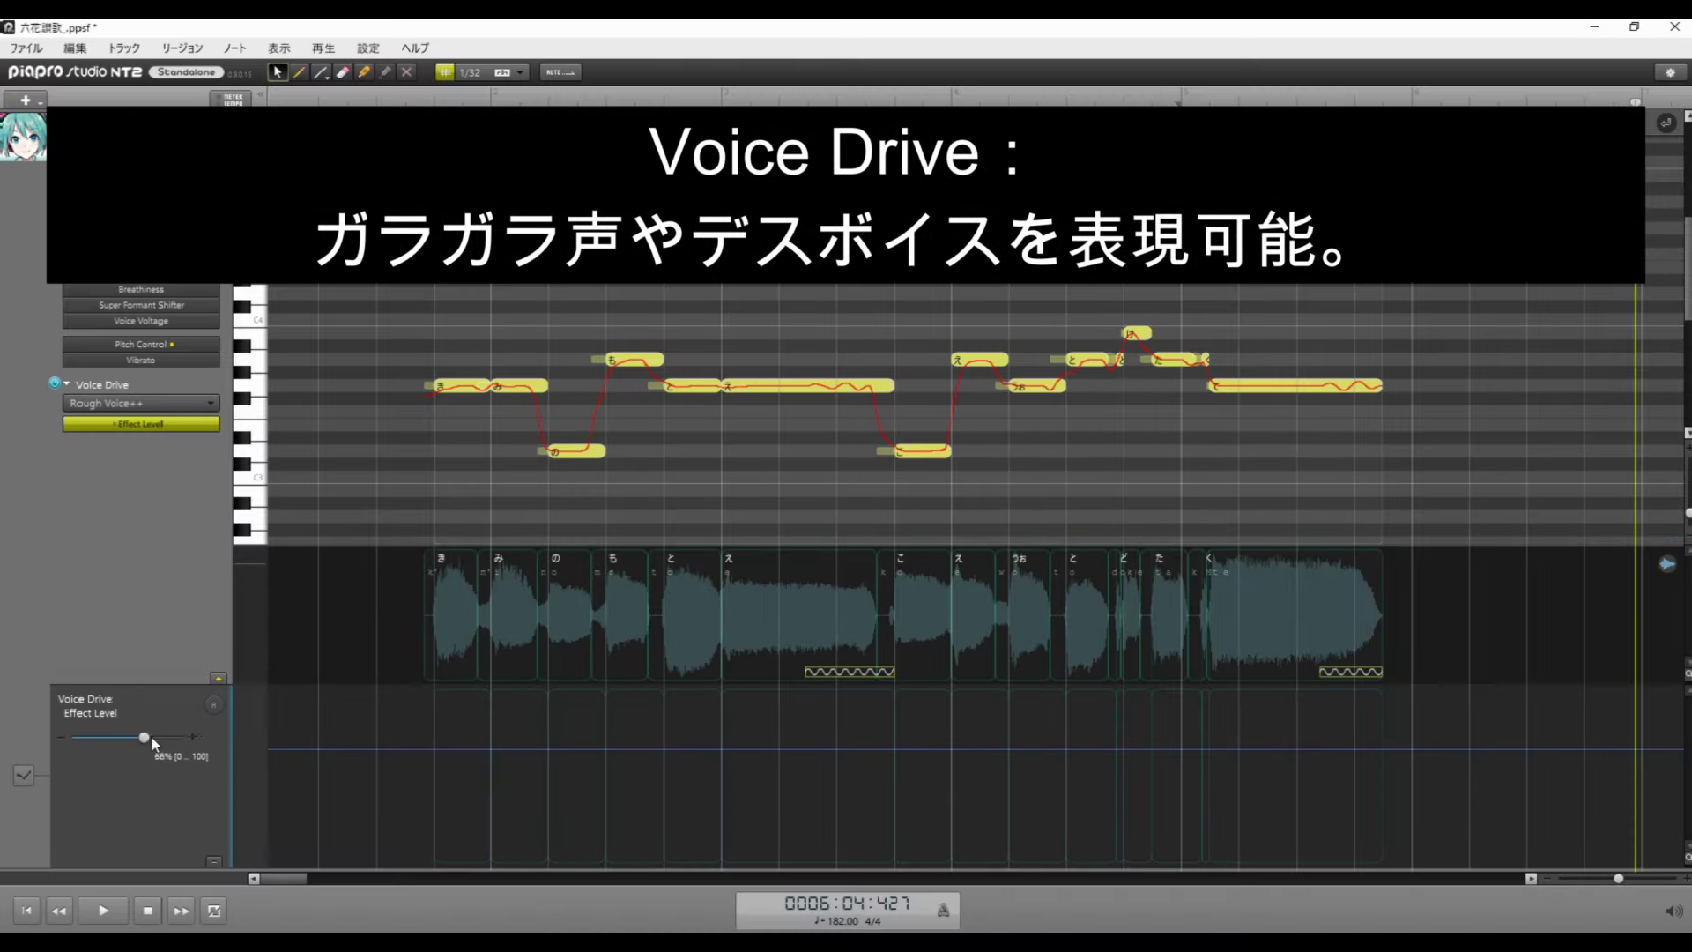
left_click_drag(152, 742, 147, 743)
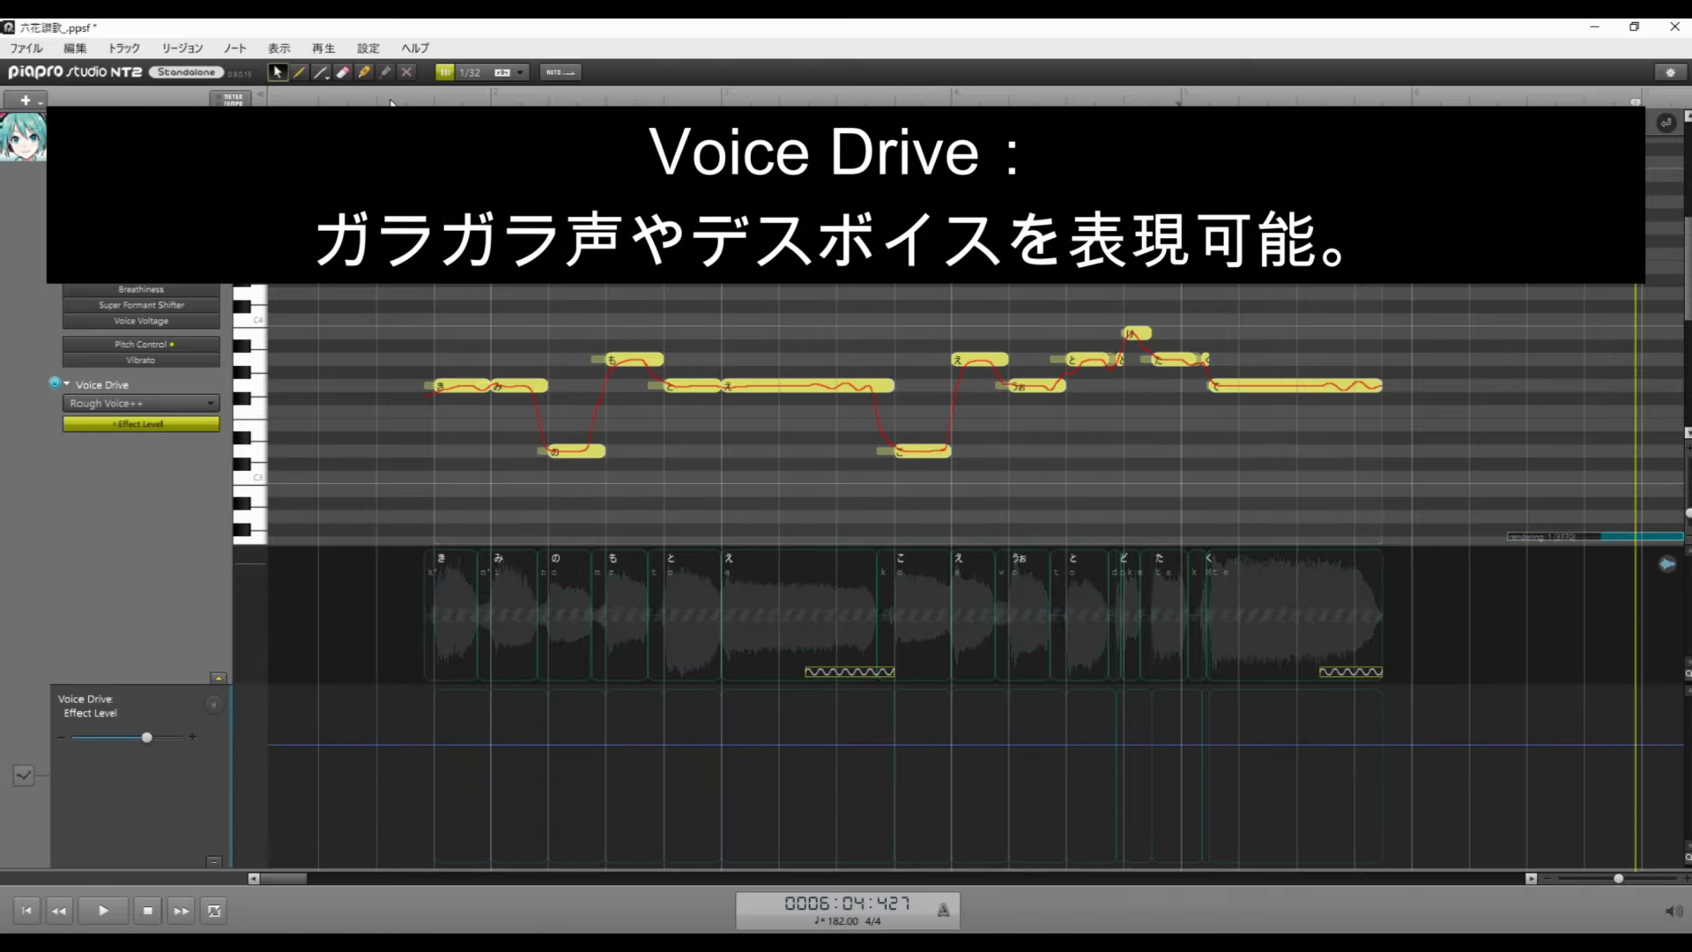
key("space")
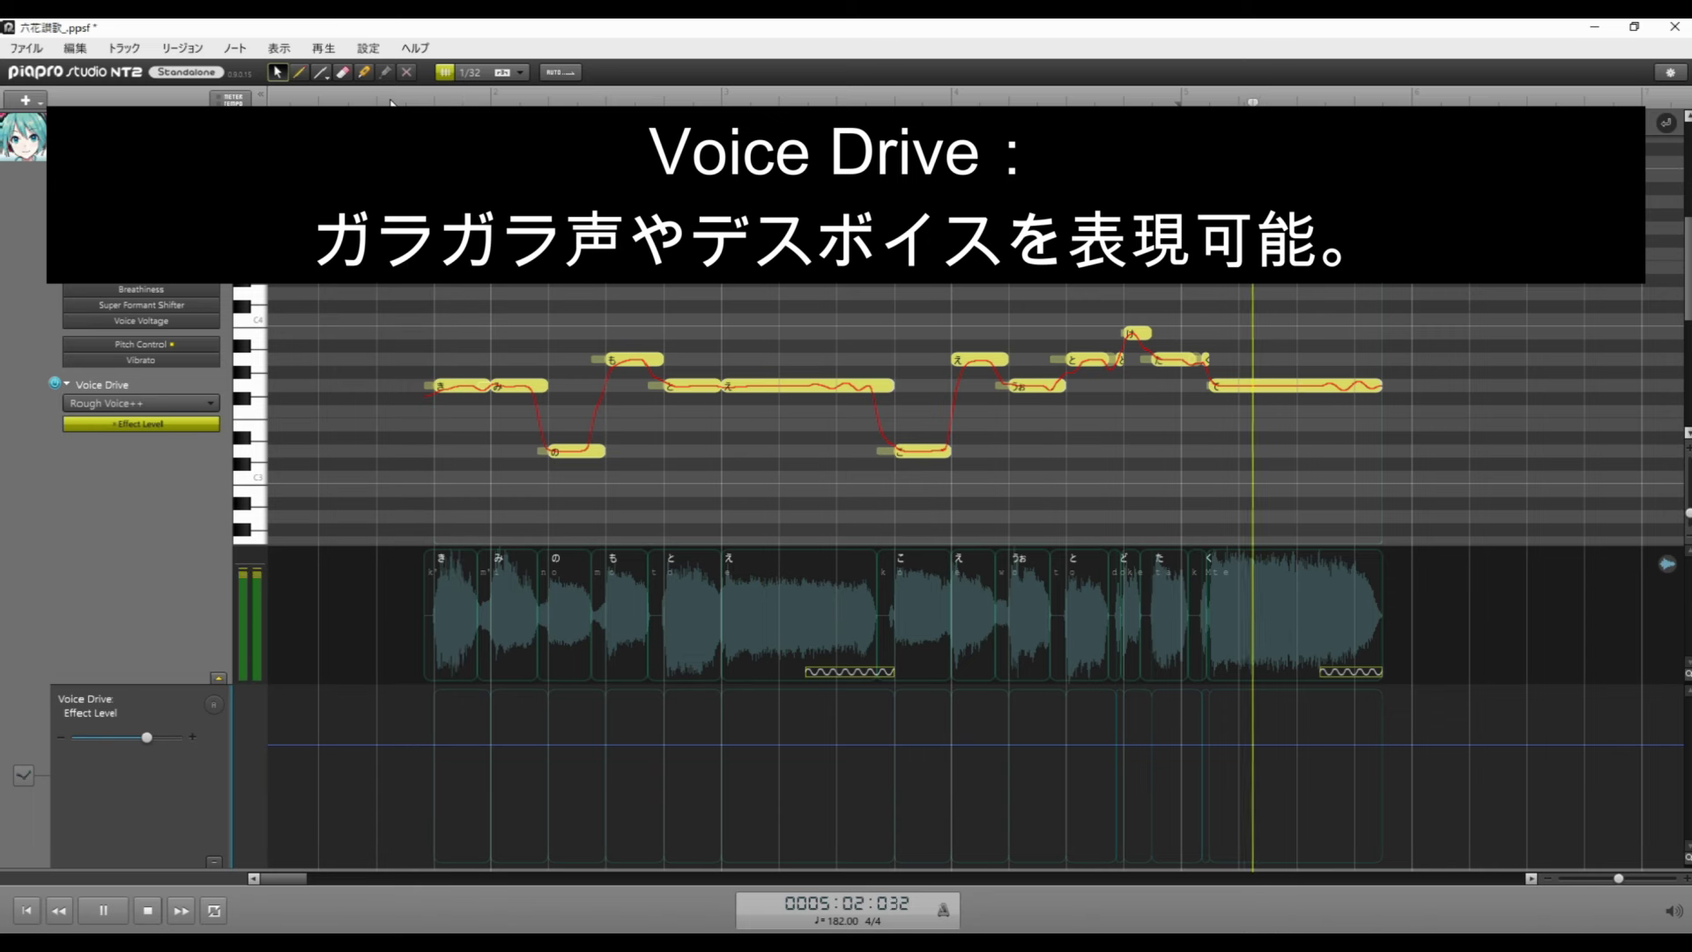
key("space")
- Switch the Voice Drive type to Pop Growl 3 and play back the phrase
left_click(136, 404)
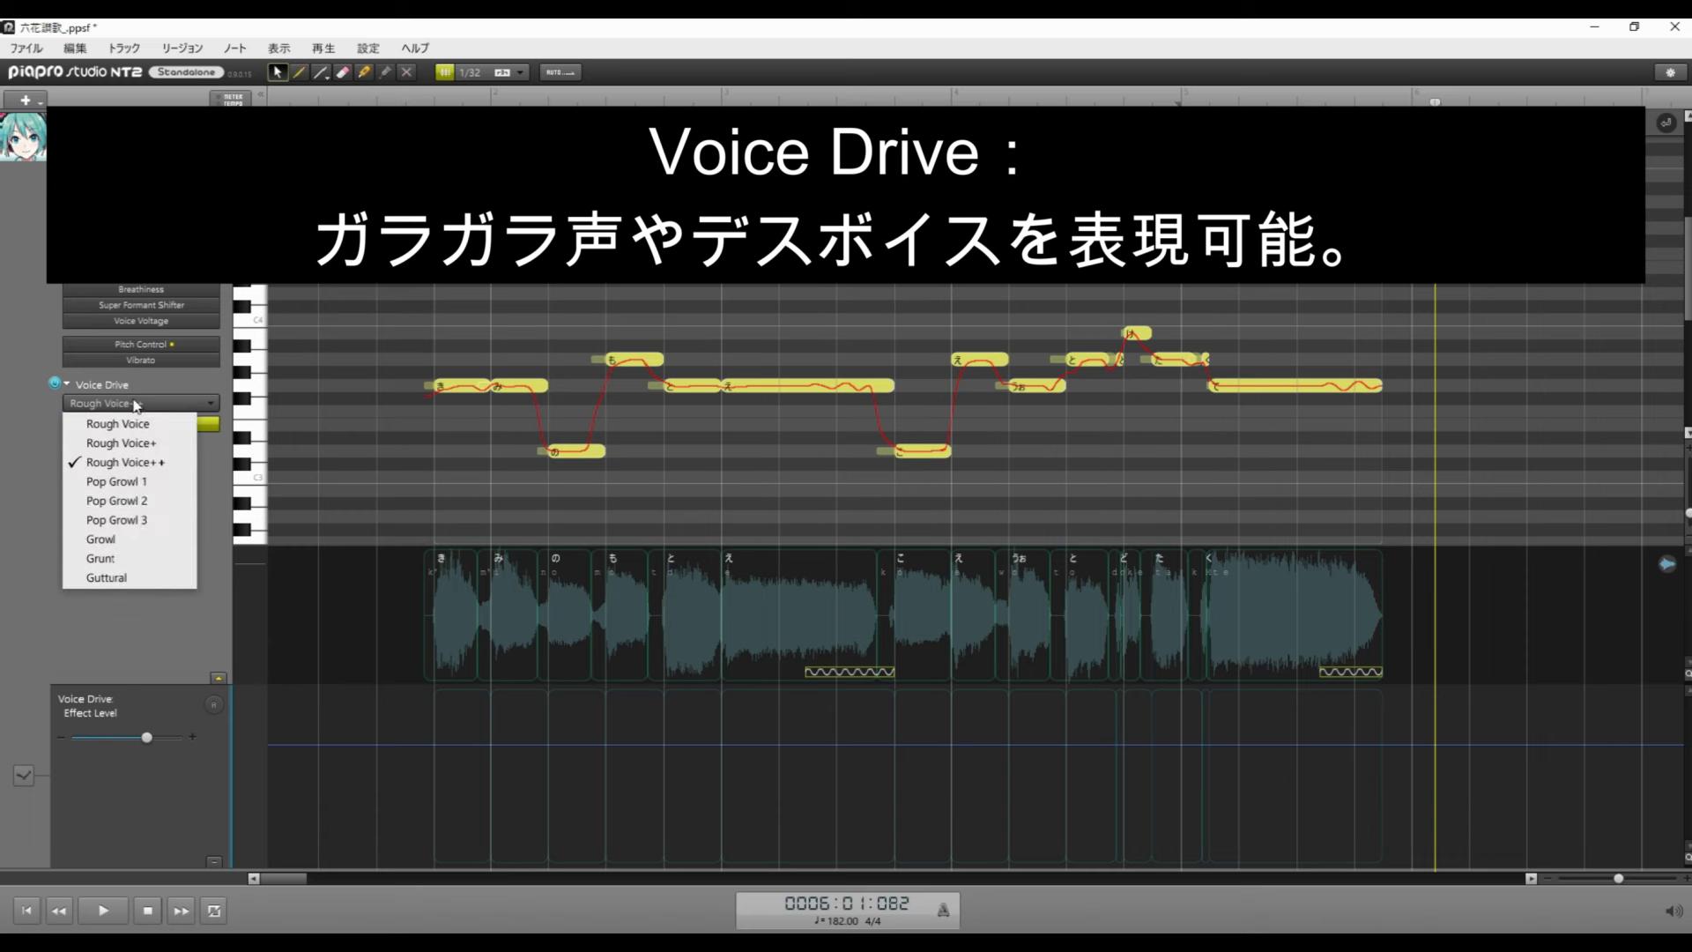
left_click(126, 528)
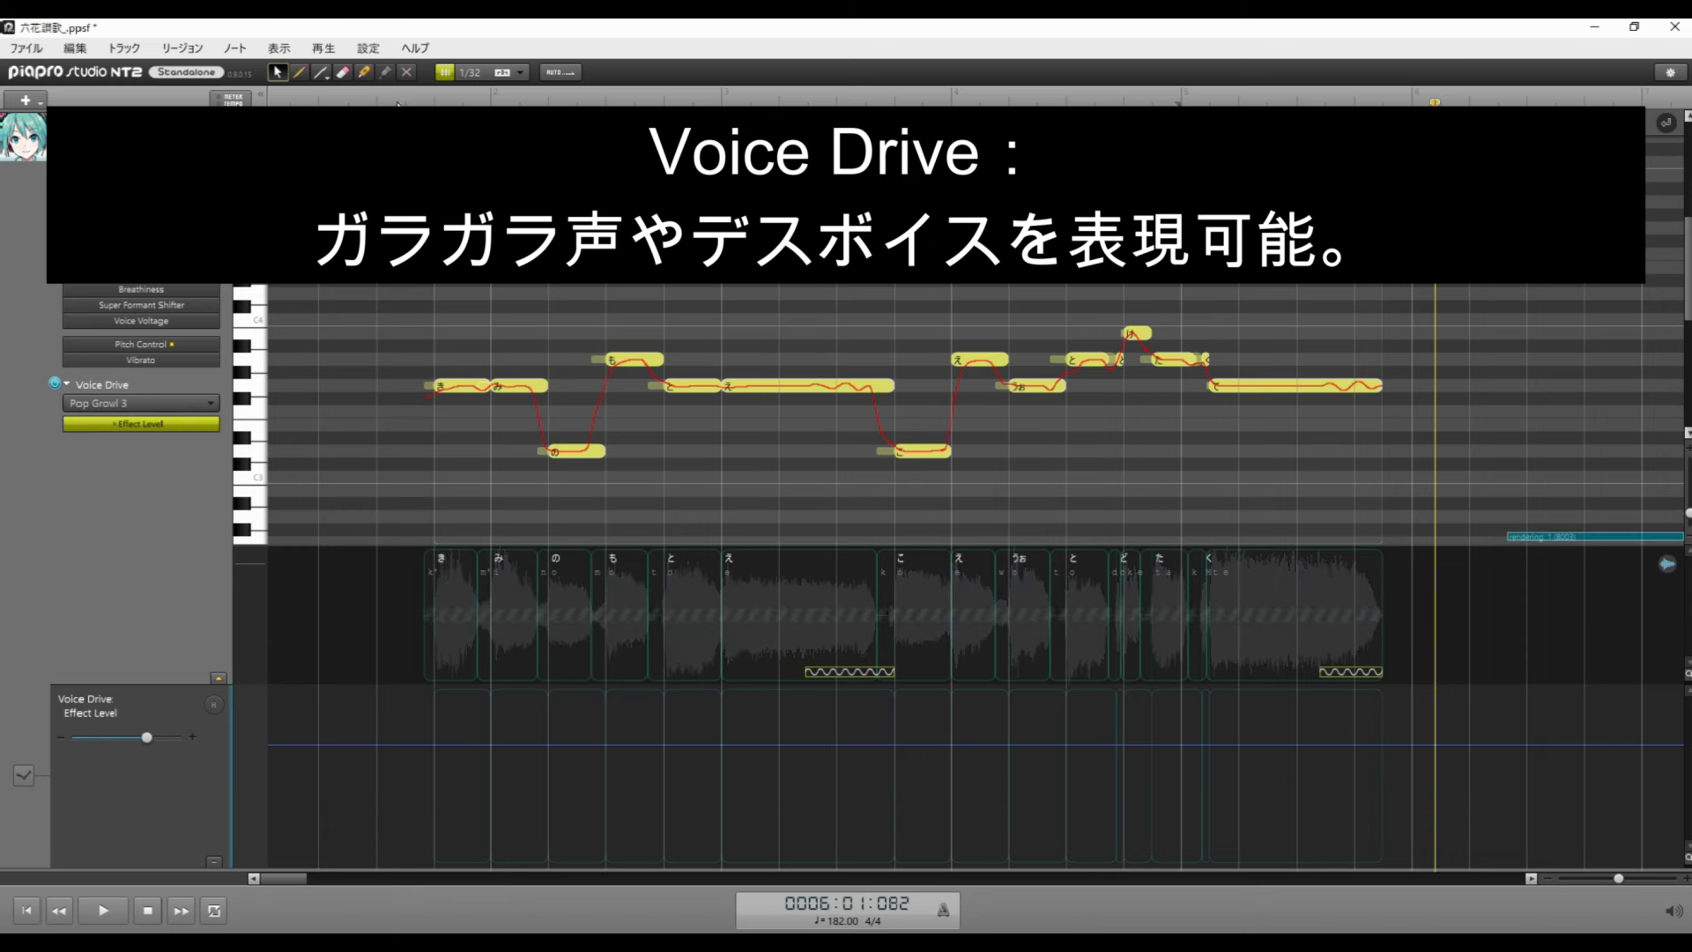
key("space")
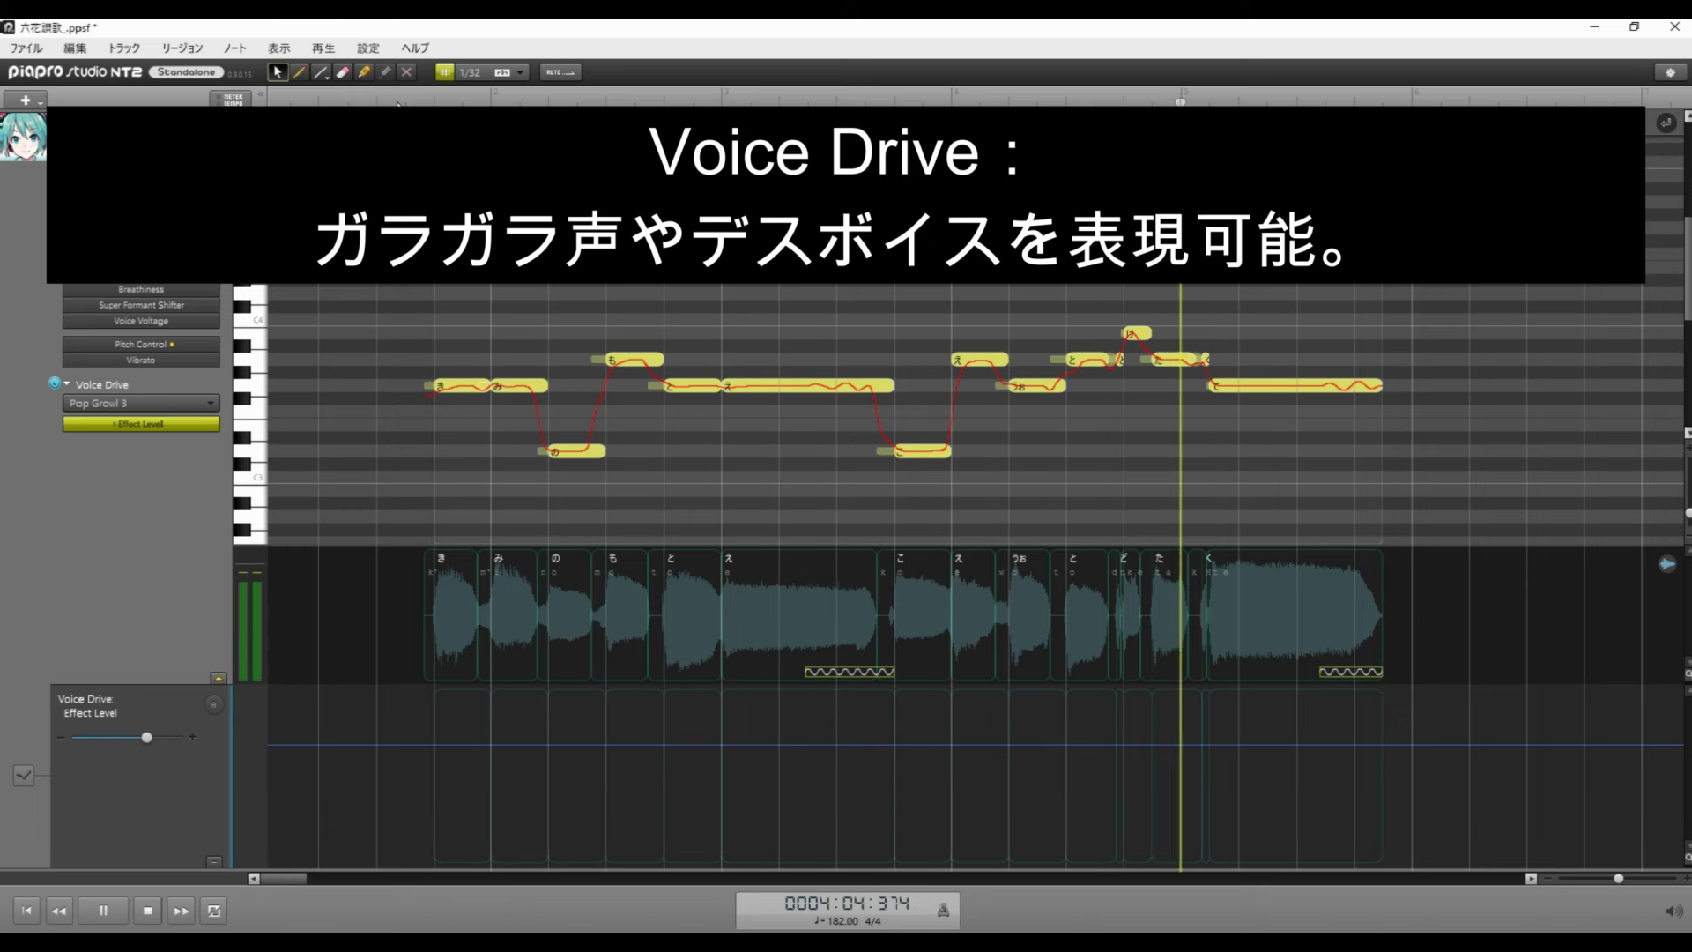
key("space")
- Switch the Voice Drive type to Growl, lower its Effect Level to just below 48% and play the phrase from before the first note
left_click(141, 403)
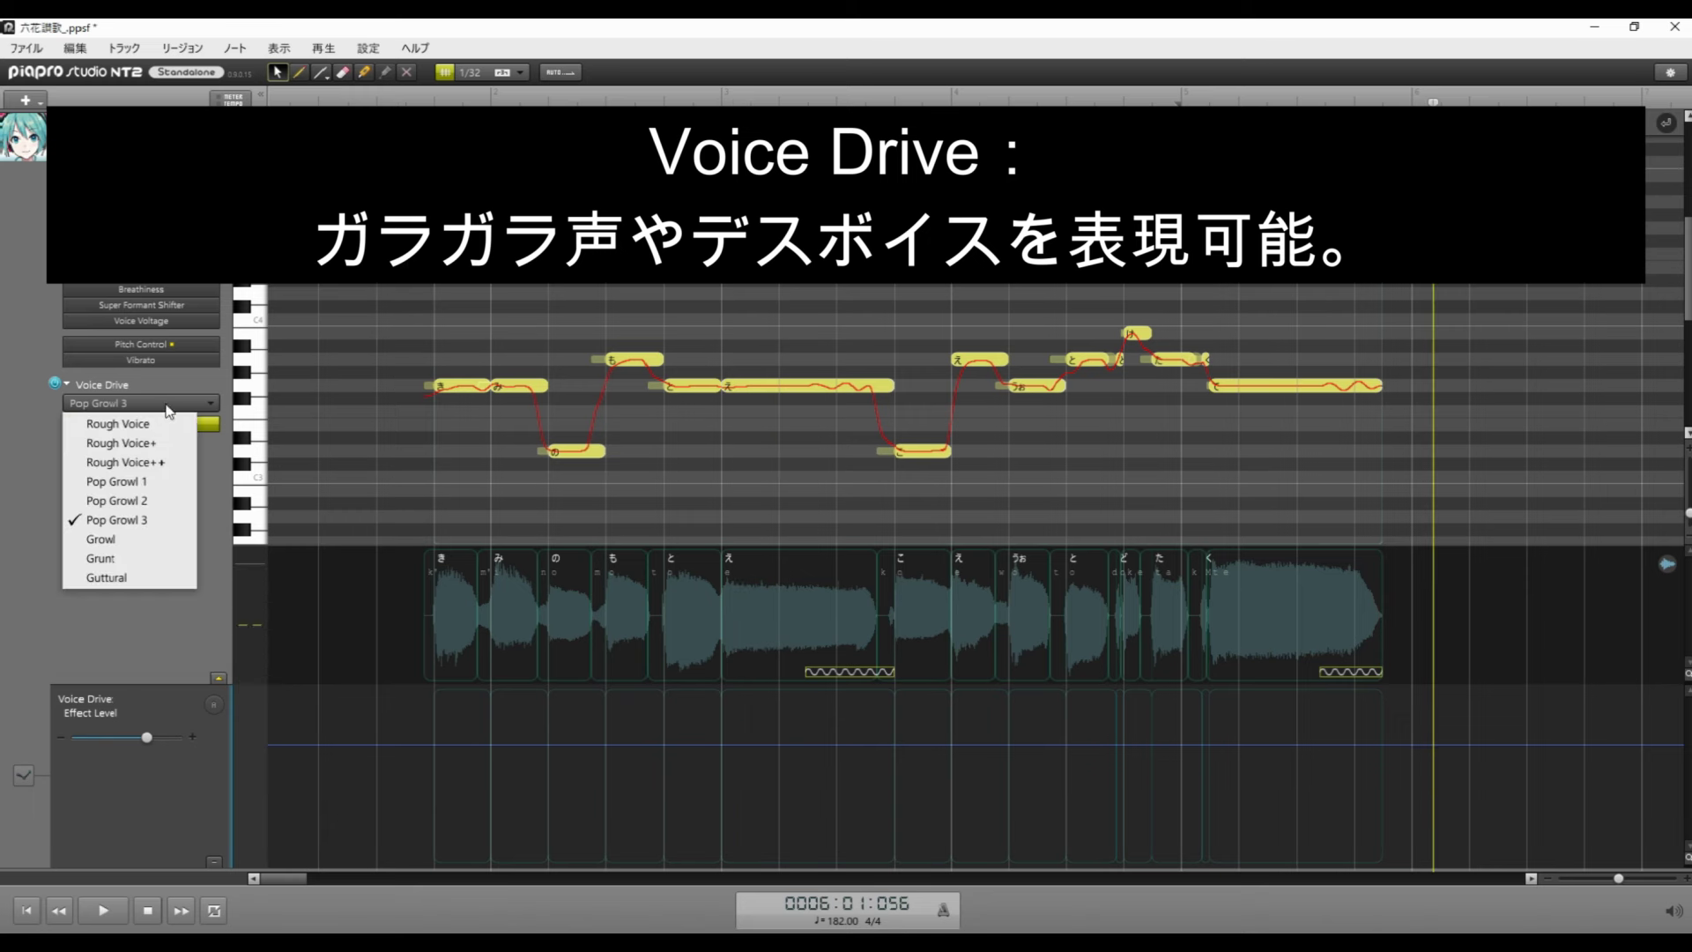
left_click(100, 538)
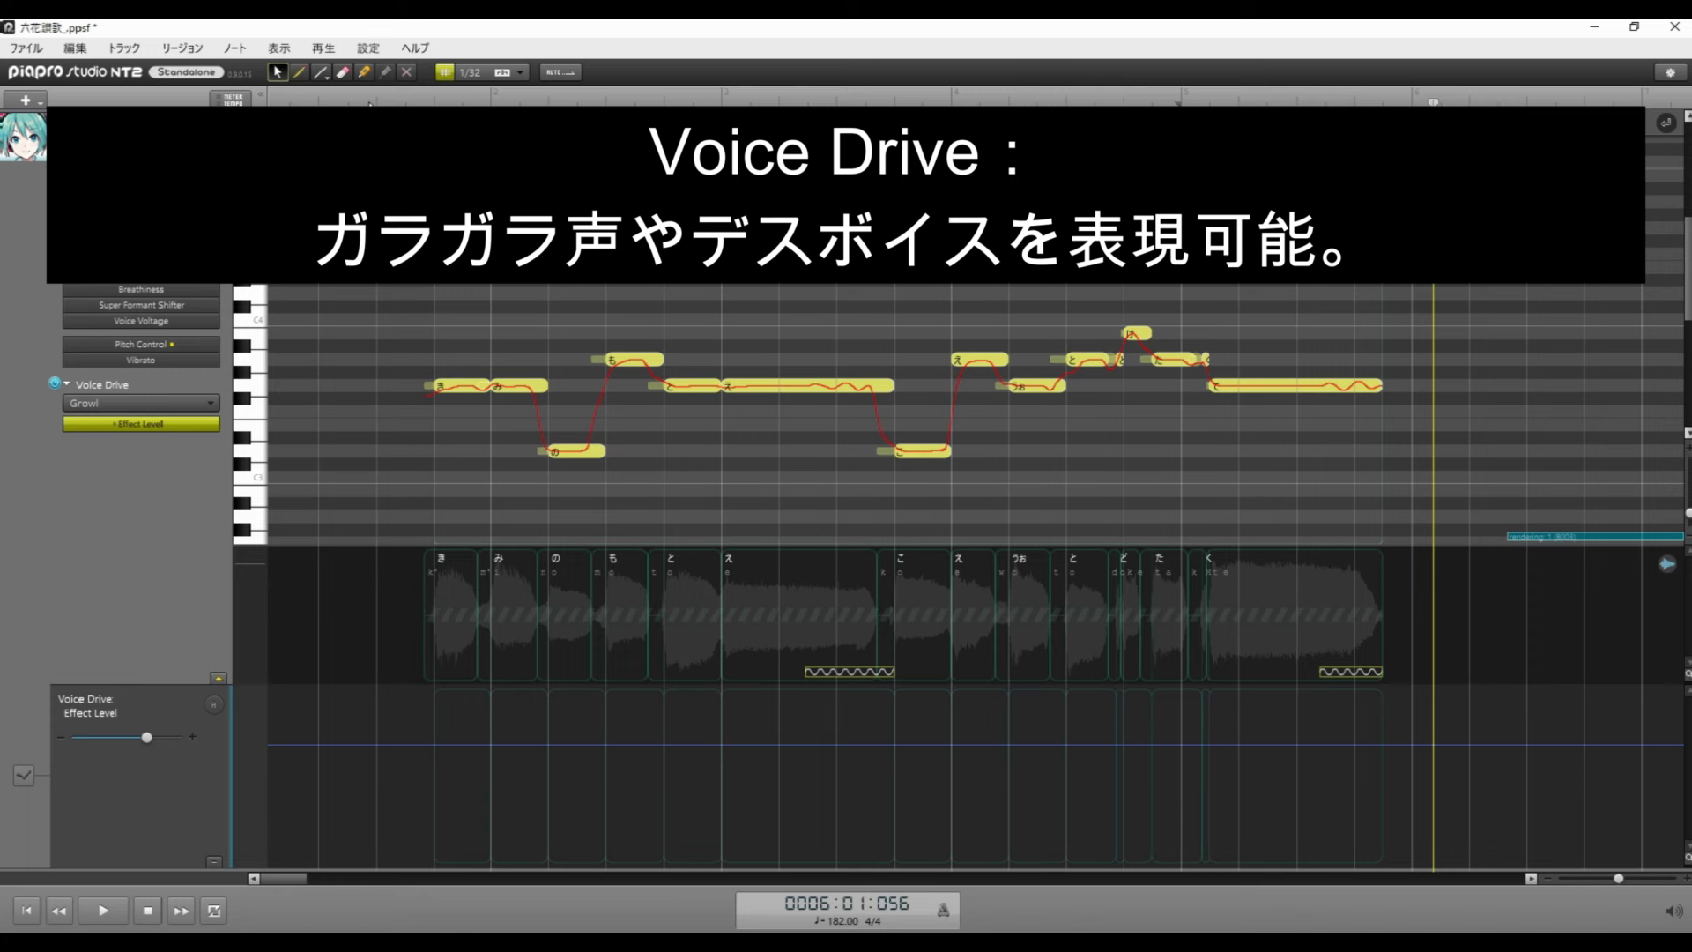
key("space")
left_click_drag(146, 737, 120, 736)
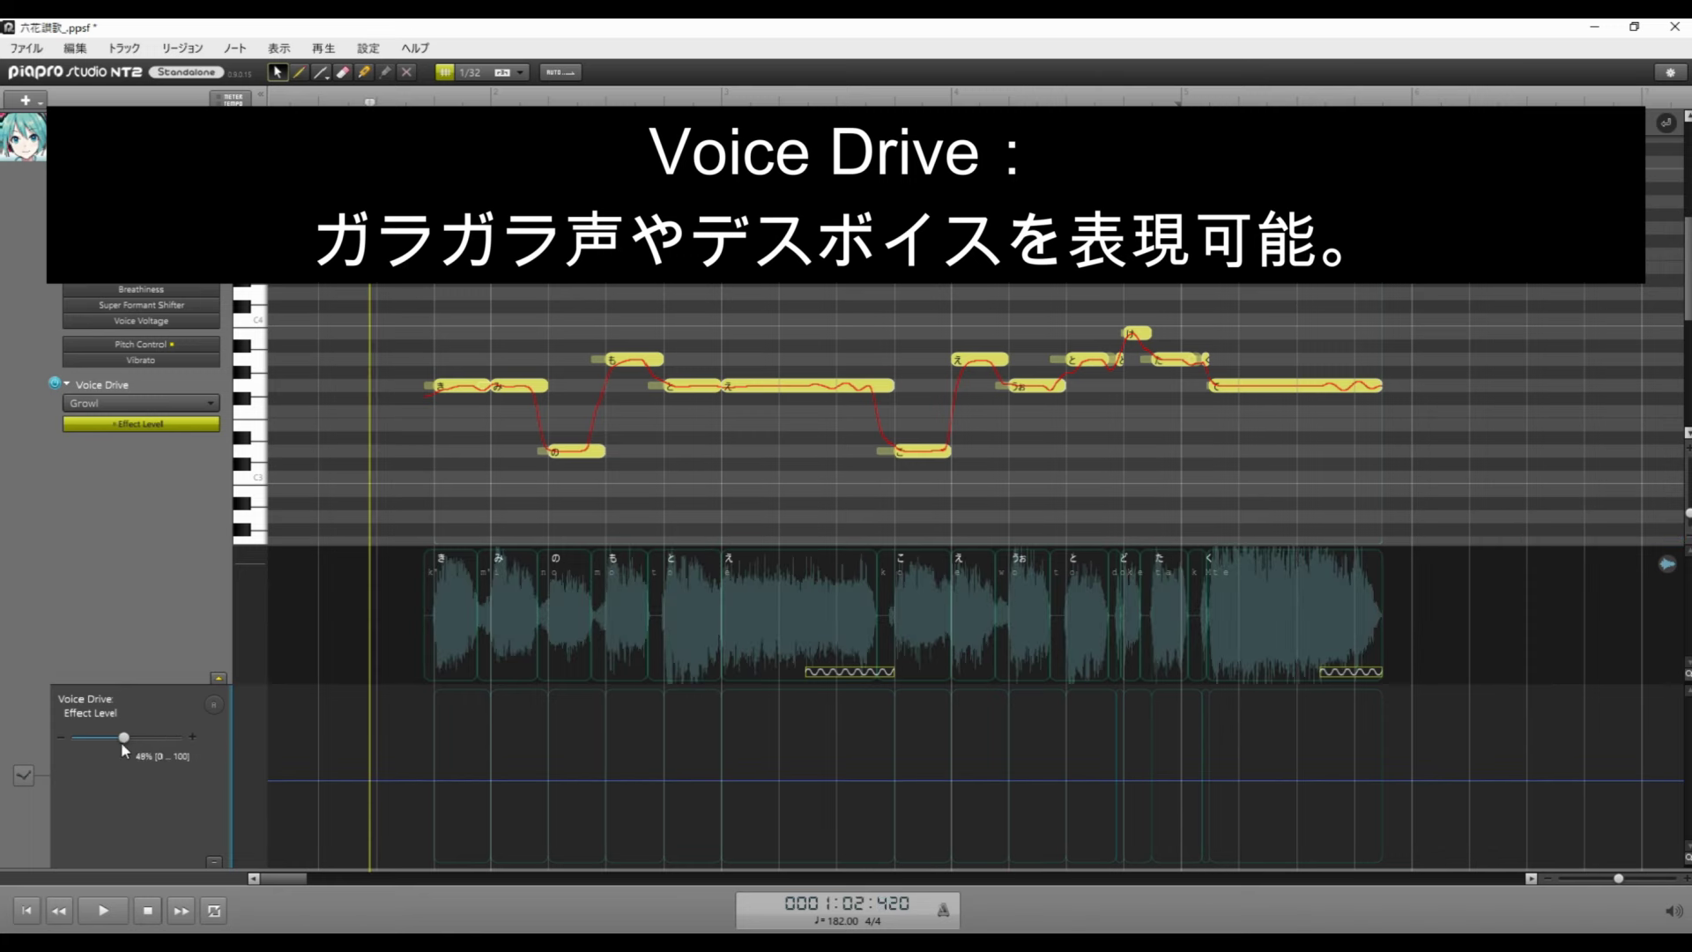
left_click_drag(370, 102, 349, 102)
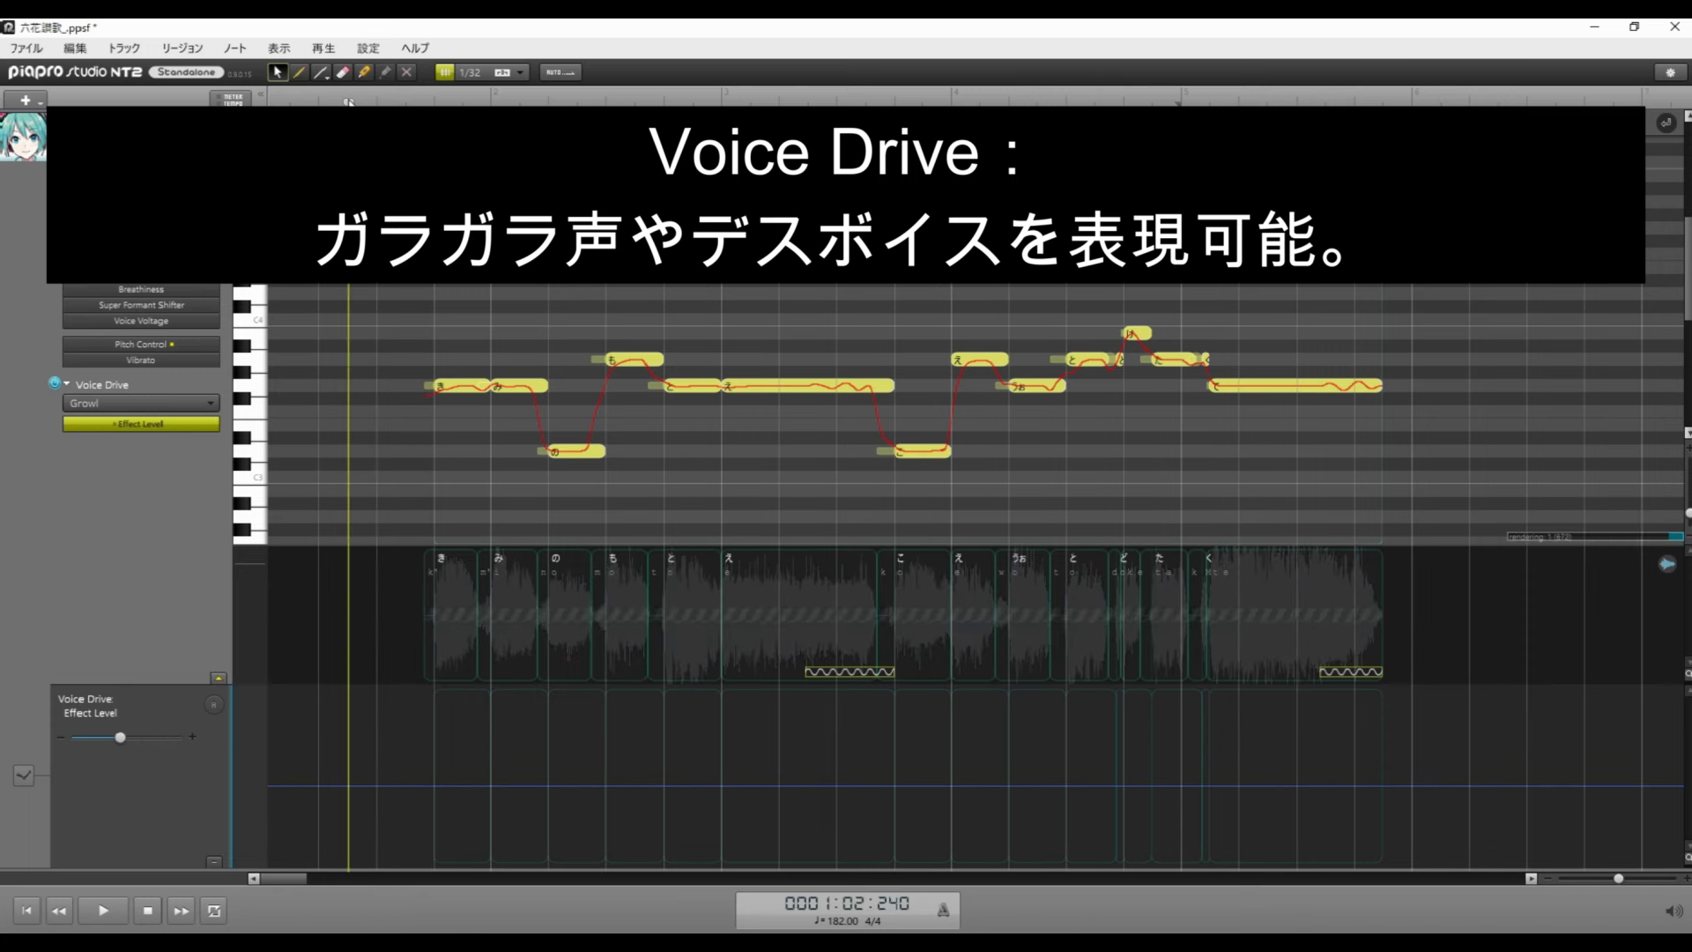
key("space")
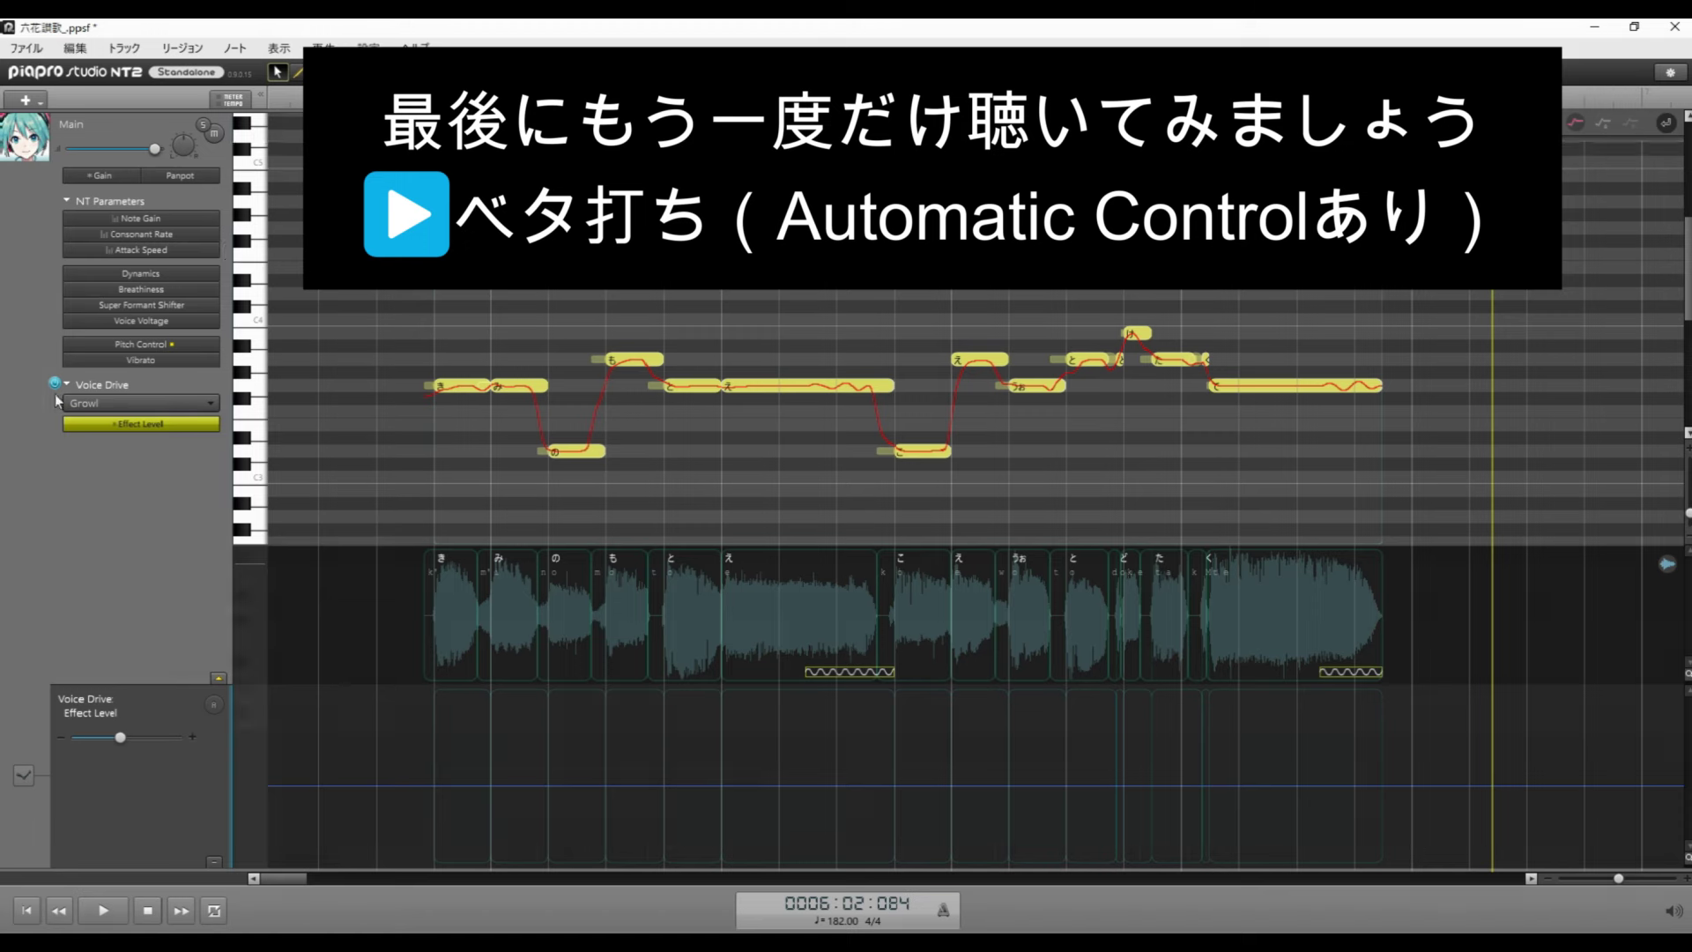
- Turn off Voice Drive and play the phrase from the start of the song
left_click(54, 384)
key("space")
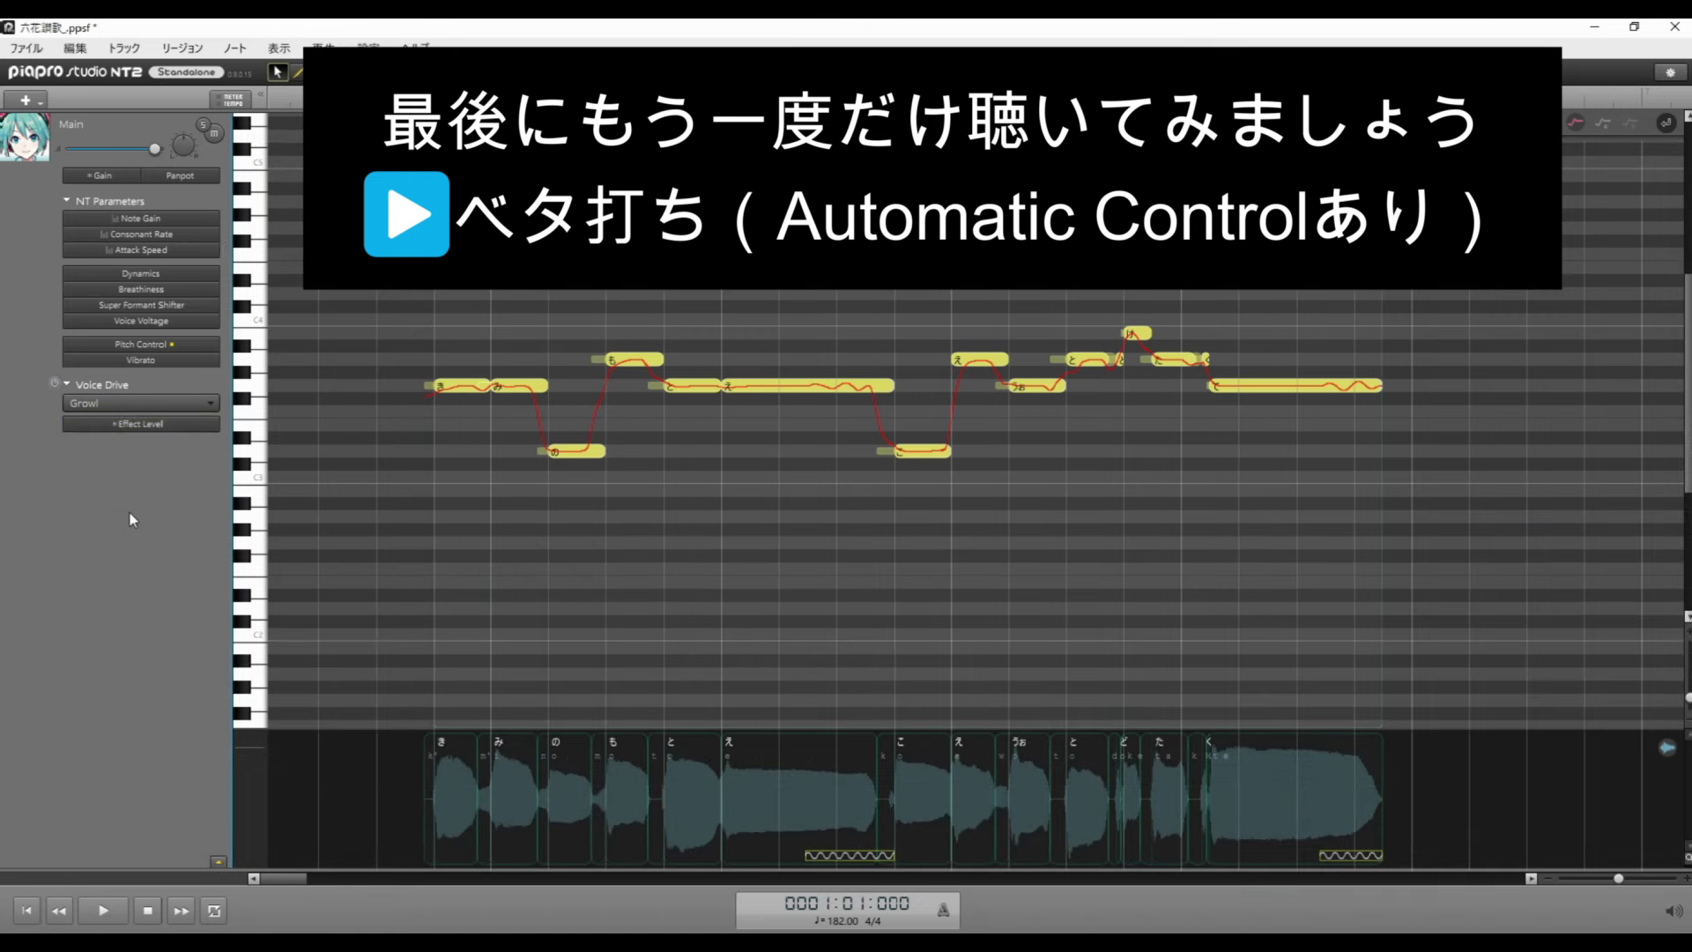
key("space")
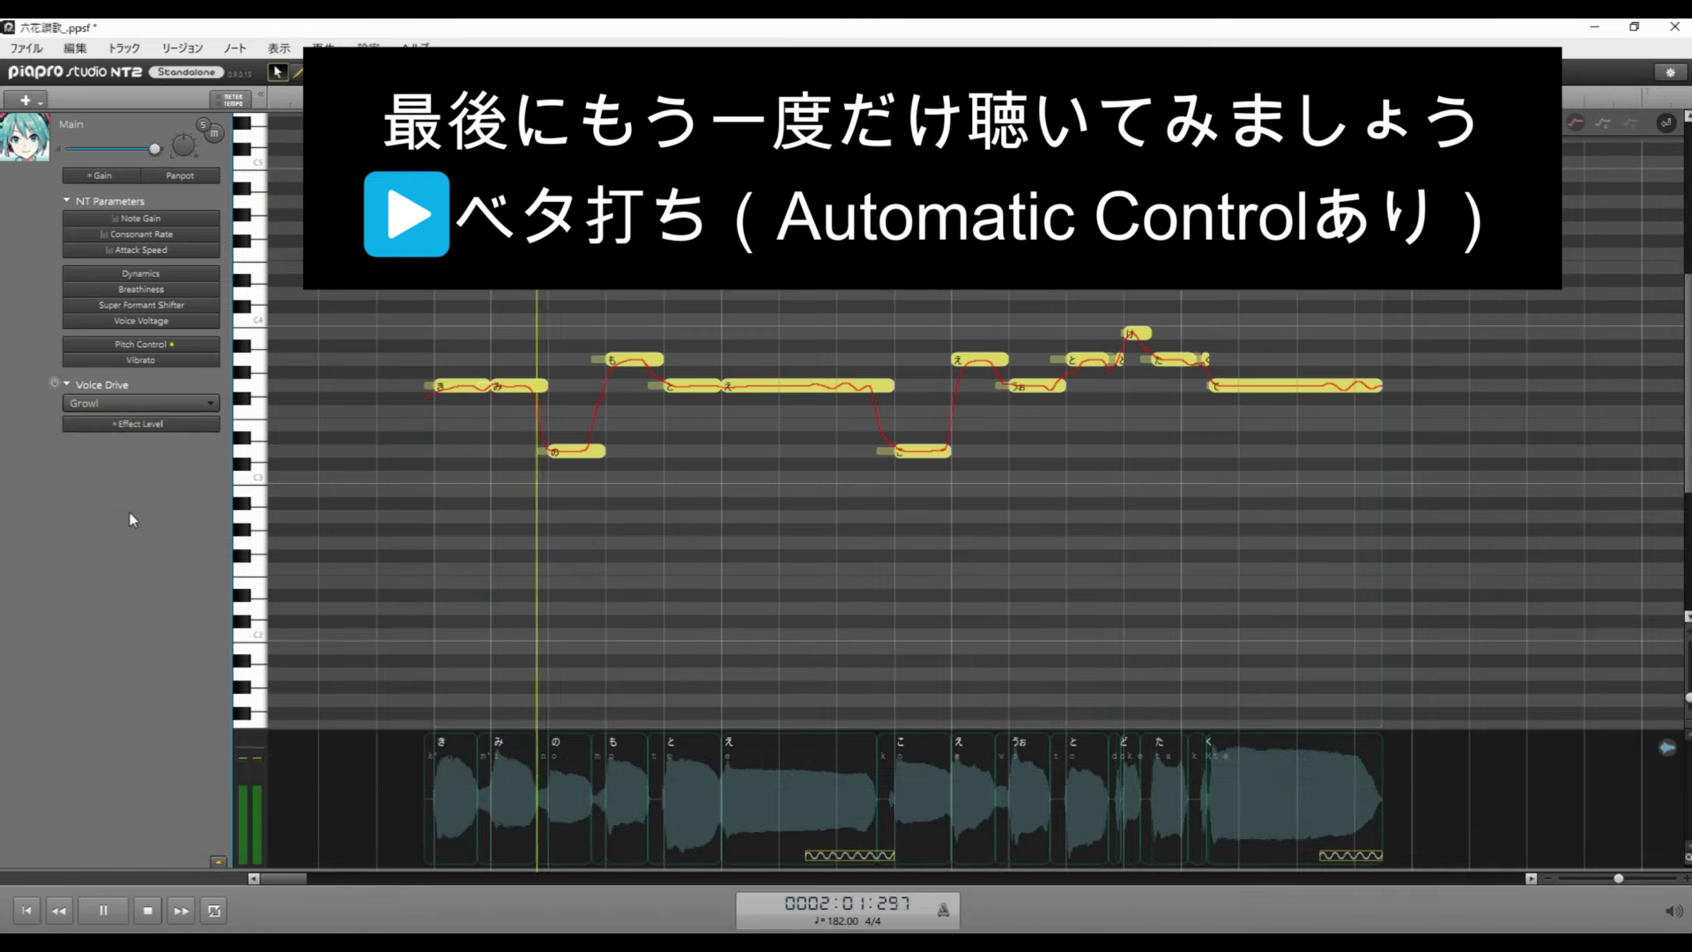